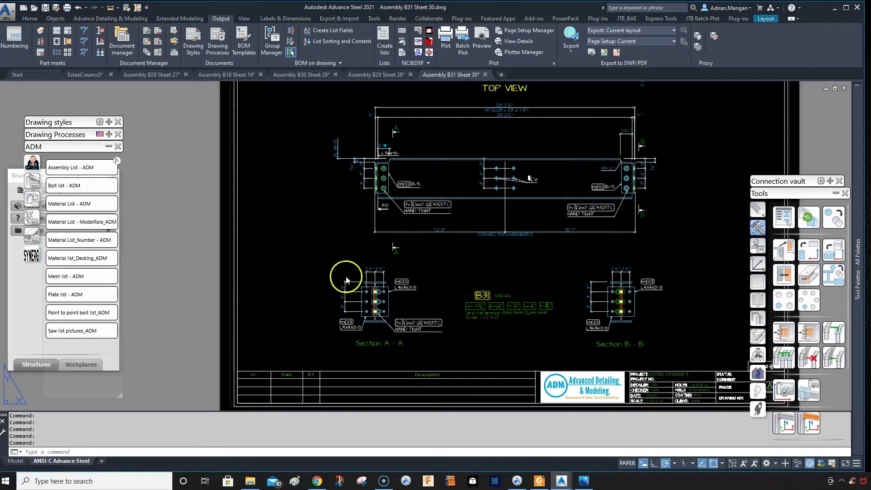
Step: Recentre the sheet and select the Section B-B L4X4X3/8 label, cancelling its move
scroll(362, 250, "up", 3)
scroll(364, 204, "down", 3)
middle_click_drag(361, 216, 285, 263)
scroll(285, 263, "down", 3)
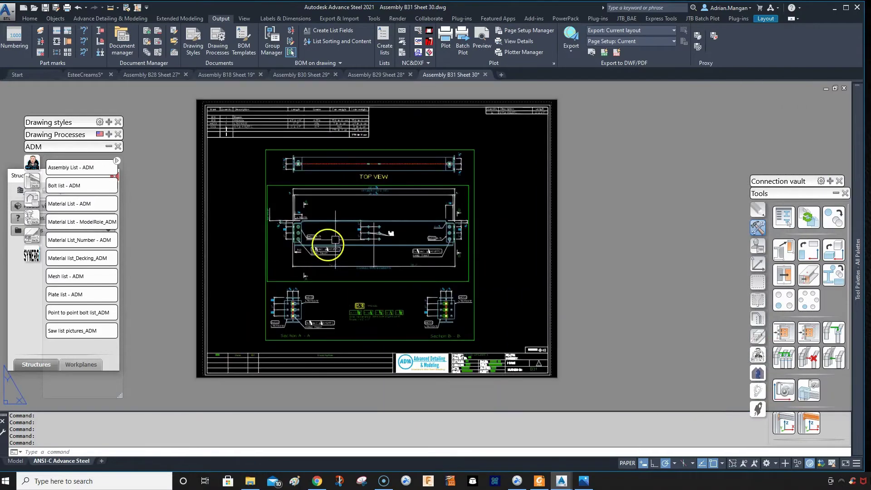
scroll(418, 233, "down", 2)
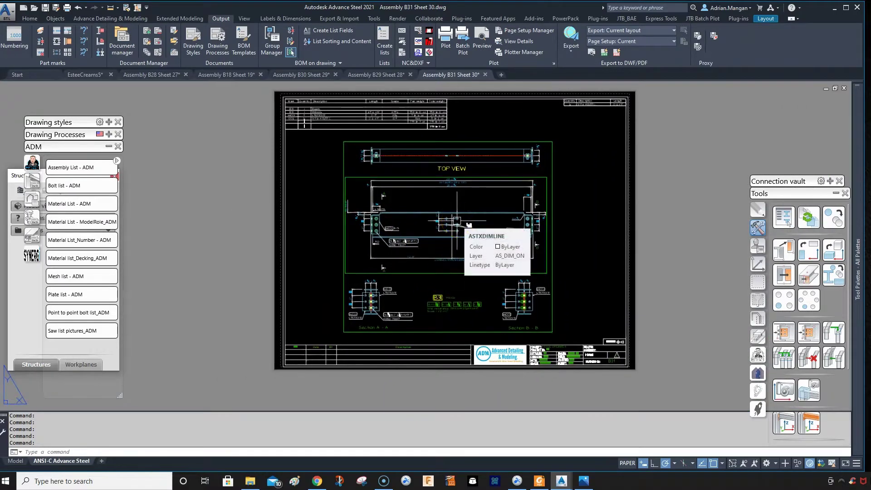
middle_click_drag(459, 201, 452, 186)
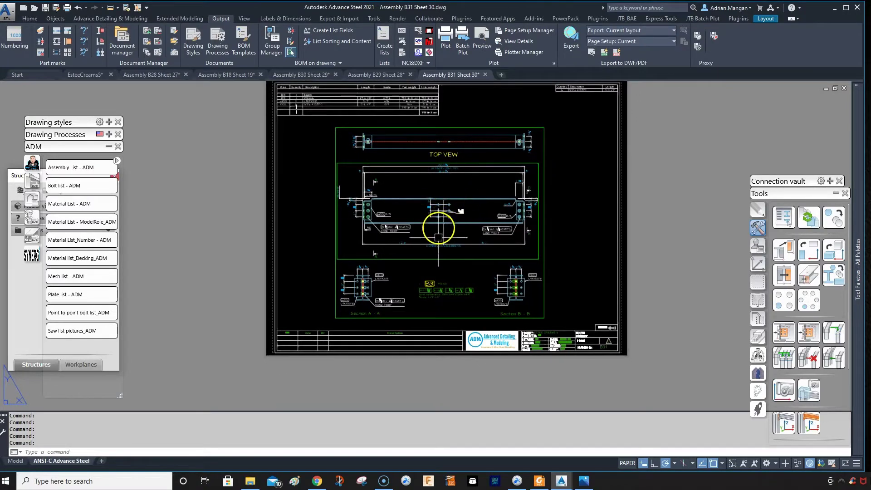
scroll(501, 313, "up", 4)
left_click(495, 285)
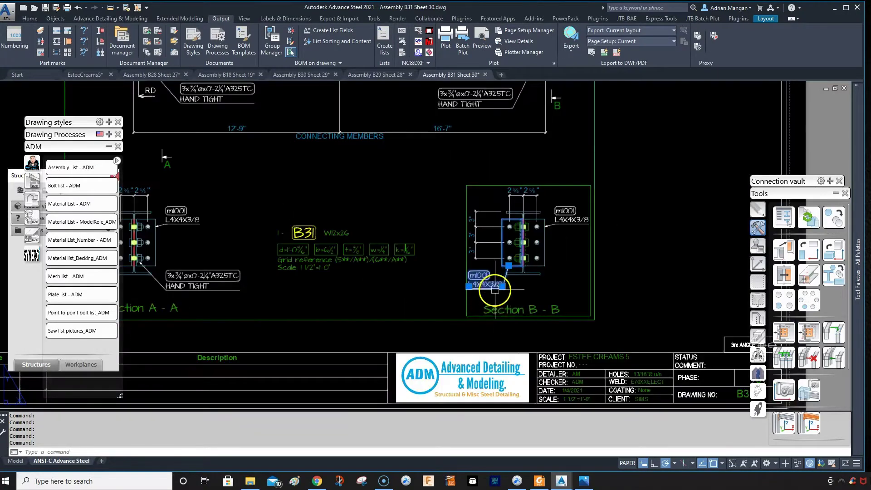
left_click(469, 286)
key("Escape")
Step: Select the Section A-A angle label and cancel its stretch, leaving it unchanged
scroll(543, 278, "down", 5)
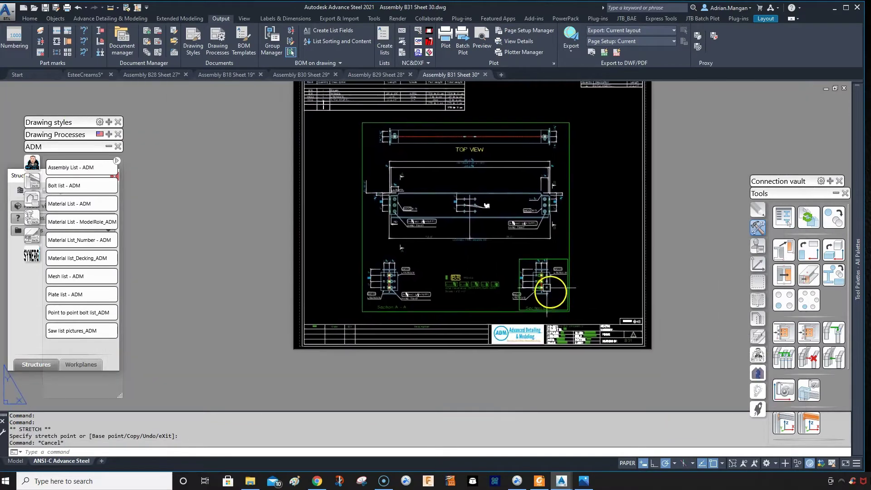
scroll(446, 233, "up", 2)
middle_click_drag(400, 301, 400, 281)
left_click(320, 312)
left_click(314, 314)
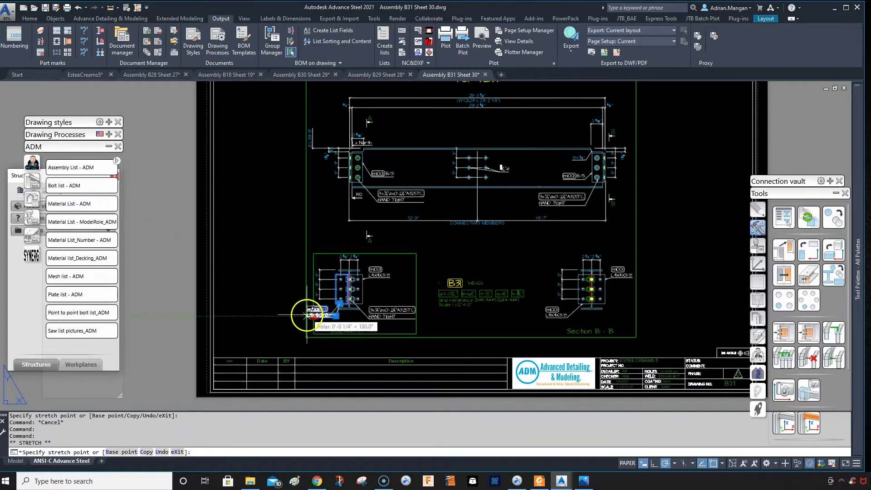
key("Escape")
scroll(512, 263, "down", 3)
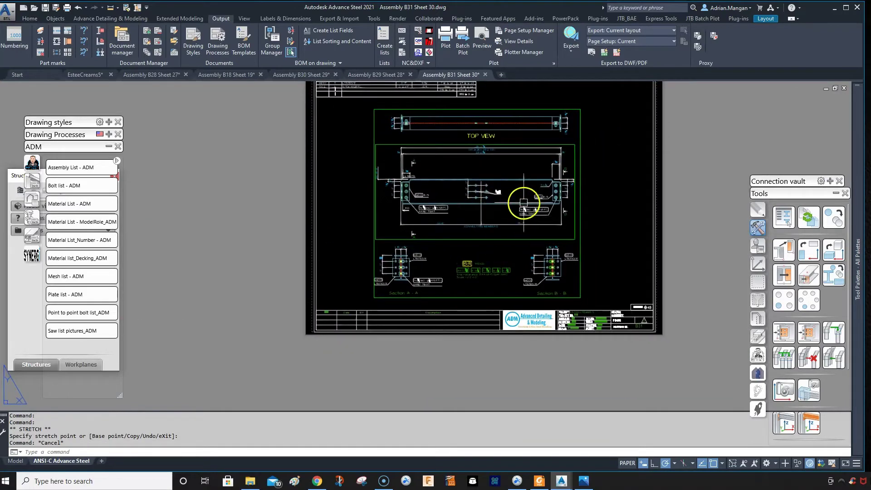
middle_click_drag(515, 195, 501, 157)
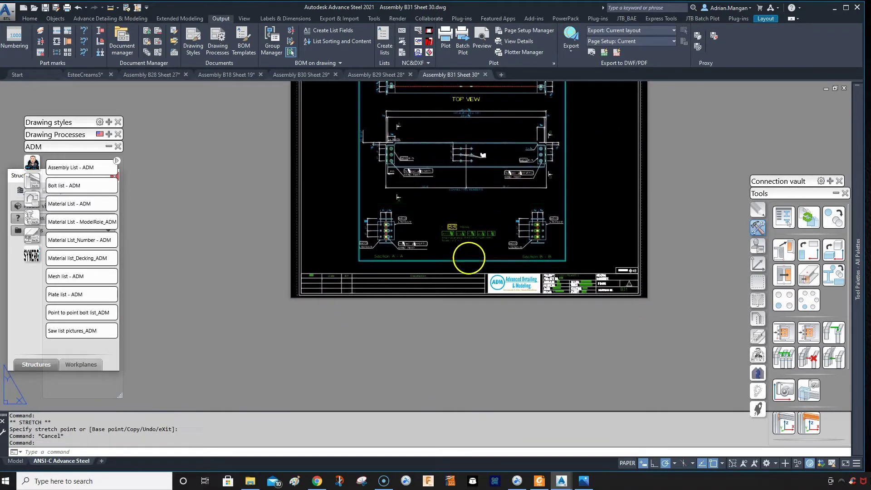
Step: Confirm the beam detail uses the ADM - Beam drawing style, then cancel Edit detail
double_click(467, 255)
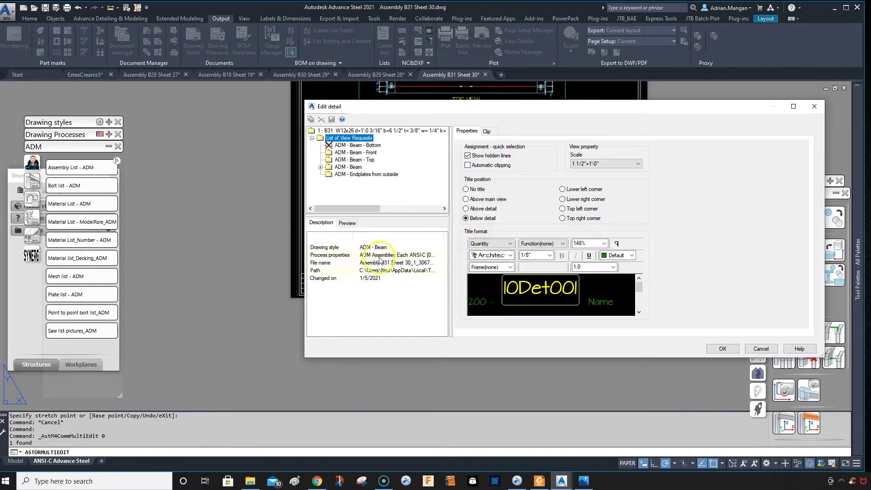
left_click(382, 250)
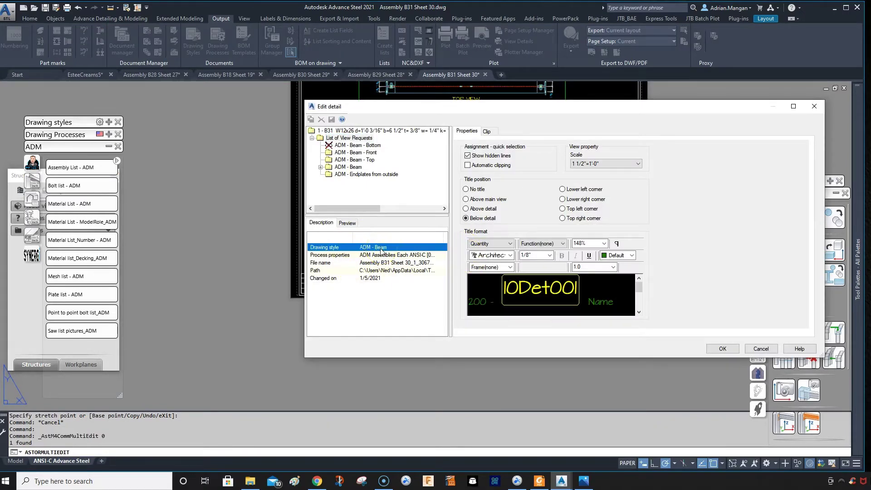
left_click(756, 349)
Step: Open Drawing Styles from the Output tab with the beam top view in sight
scroll(470, 266, "up", 3)
middle_click_drag(428, 187, 421, 220)
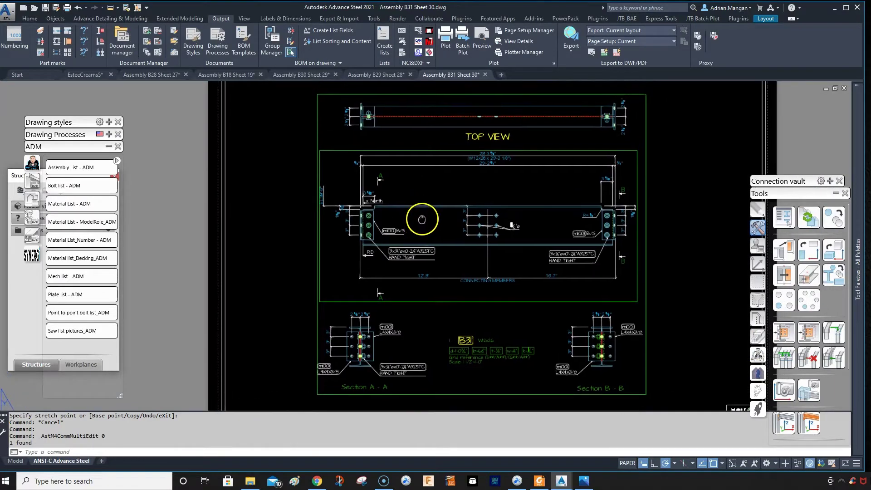
left_click(148, 40)
Step: Expand ADM - Beam > ADM - Beam - Front to its View dimensions and widen the style tree
left_click(272, 122)
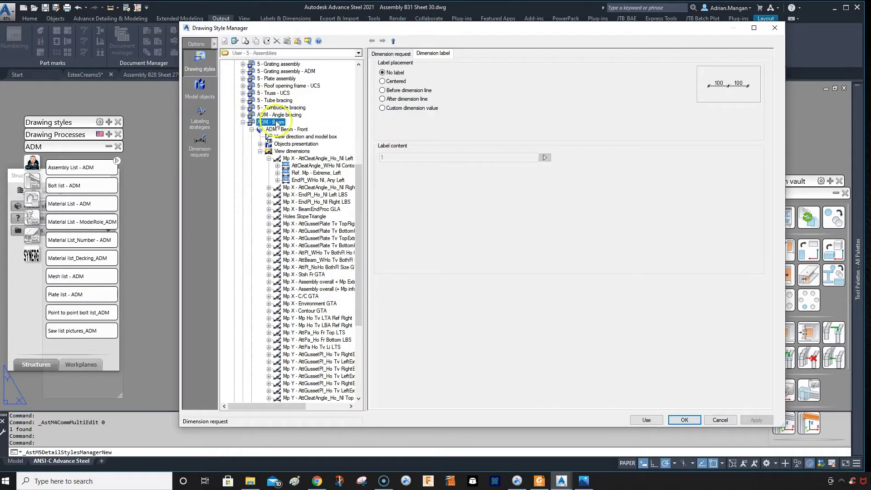
left_click(251, 130)
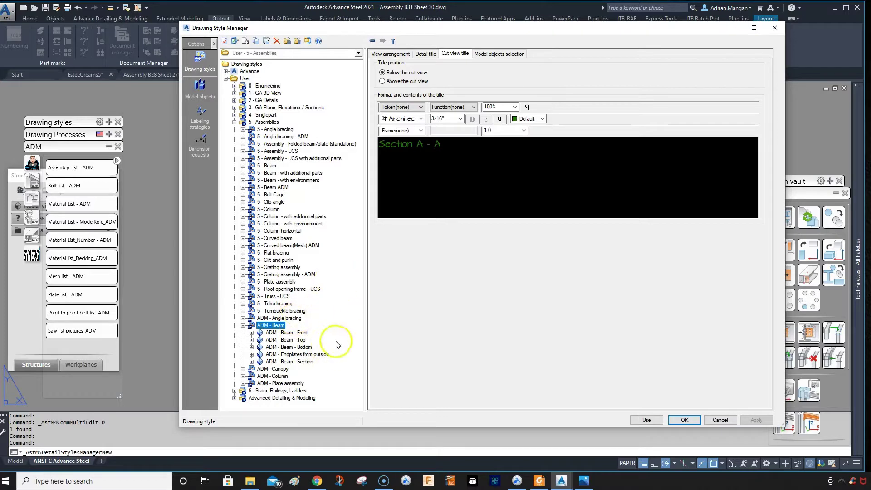
left_click(251, 333)
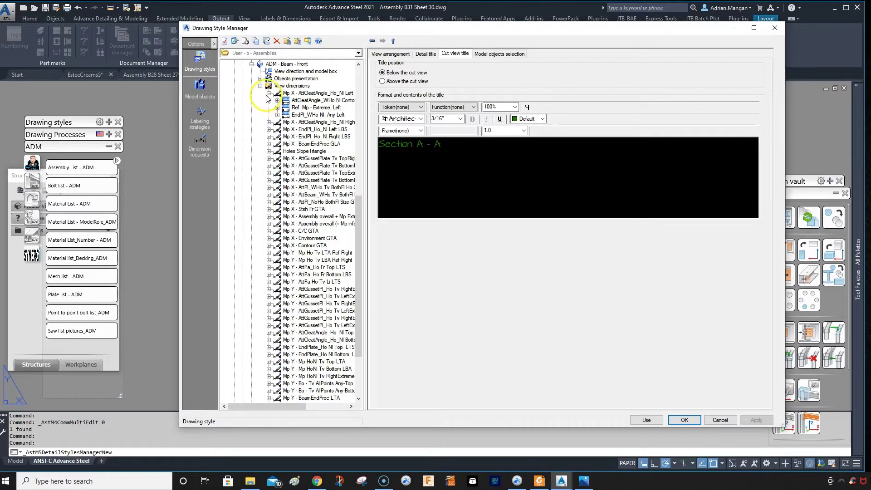
left_click(268, 94)
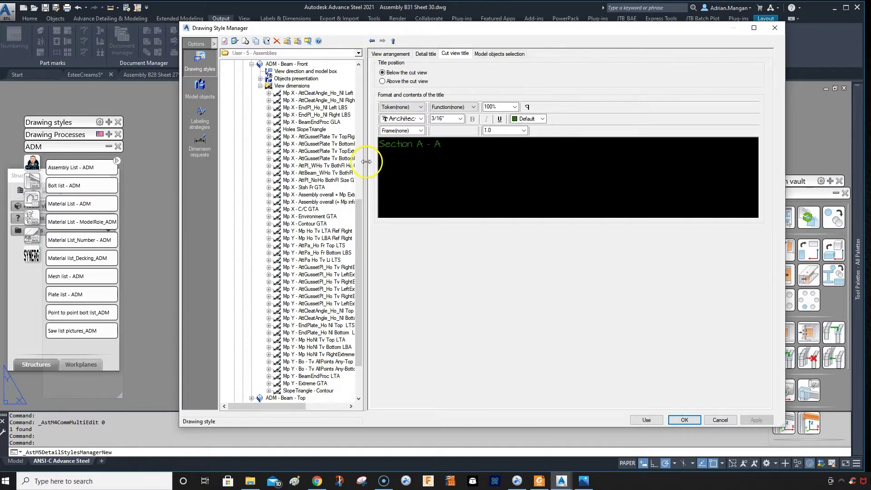
left_click_drag(366, 161, 394, 136)
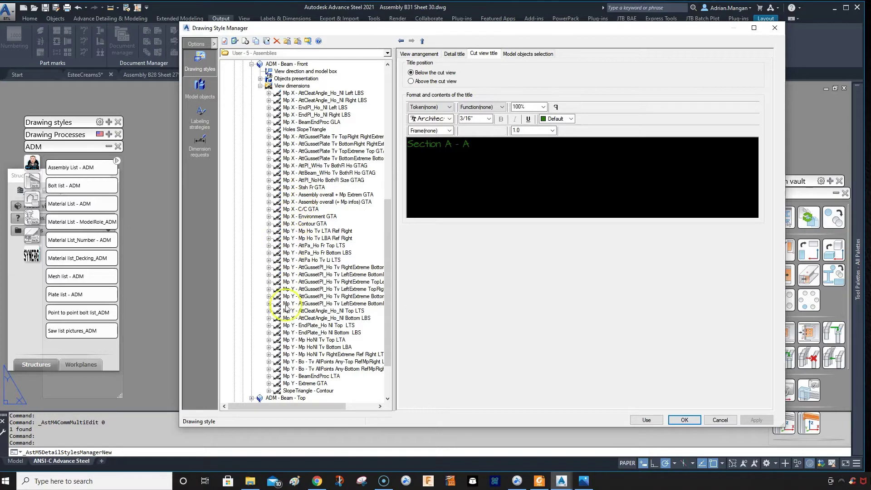
Step: Browse the dimension requests from the left clip angle through the bottom gusset plate
left_click(318, 94)
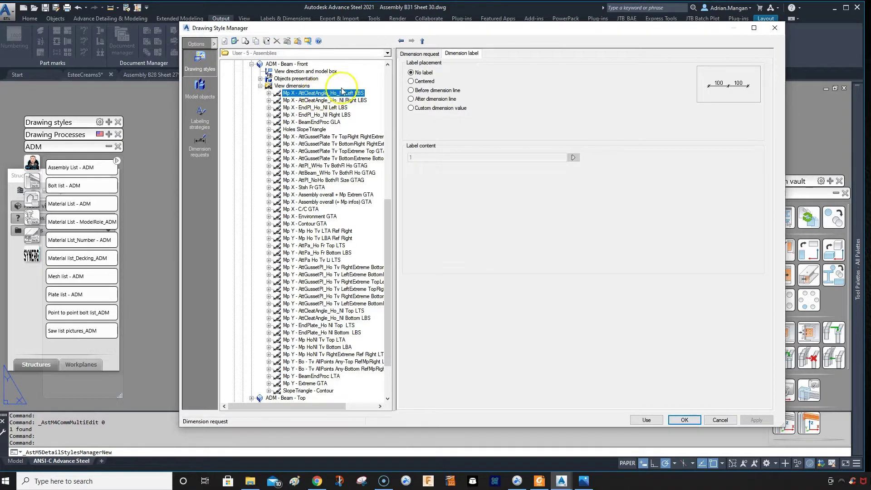
left_click(422, 54)
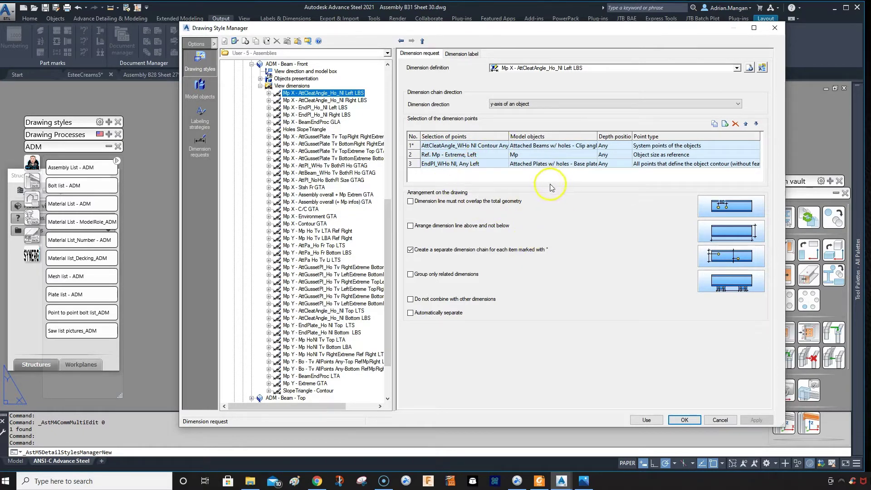
left_click(343, 101)
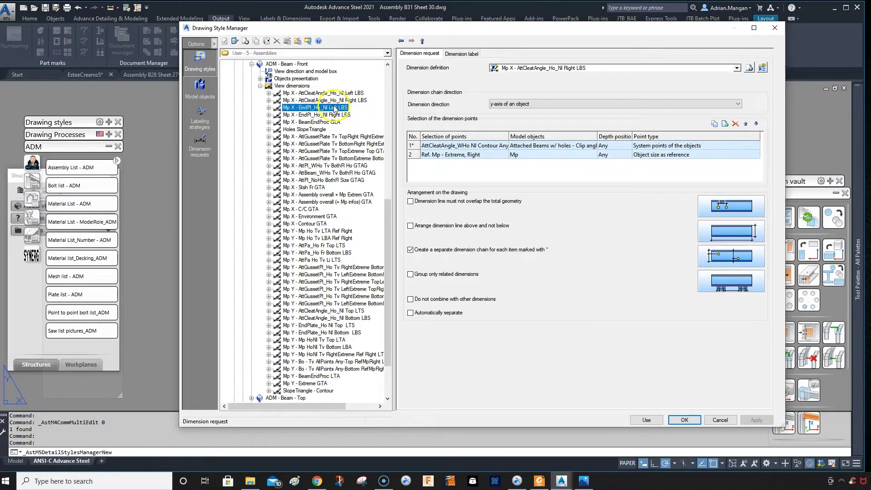
left_click(331, 108)
left_click(320, 115)
left_click(311, 123)
left_click(305, 130)
left_click(305, 137)
left_click(305, 144)
left_click(305, 159)
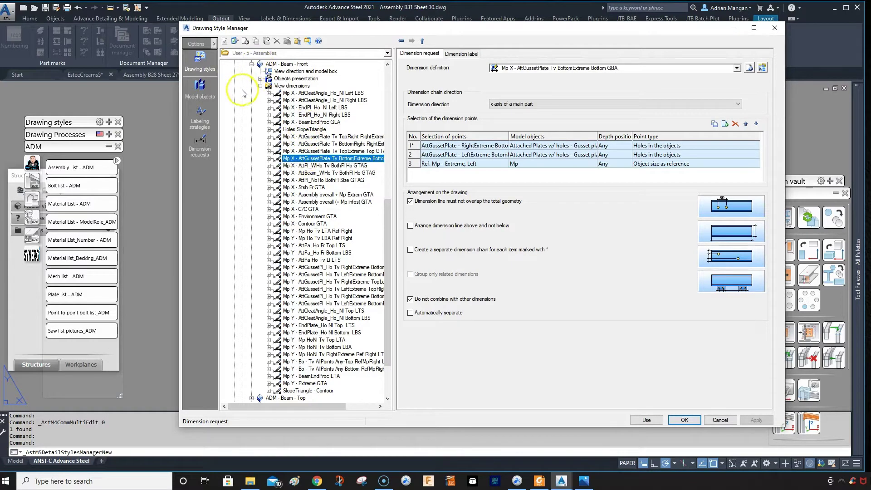
left_click(300, 93)
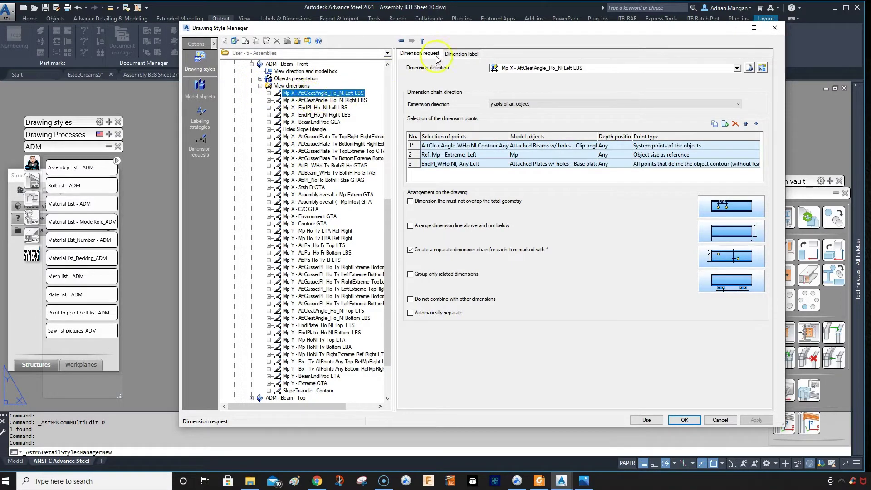
Step: Set the left clip-angle request's label placement to No label and apply
left_click(457, 55)
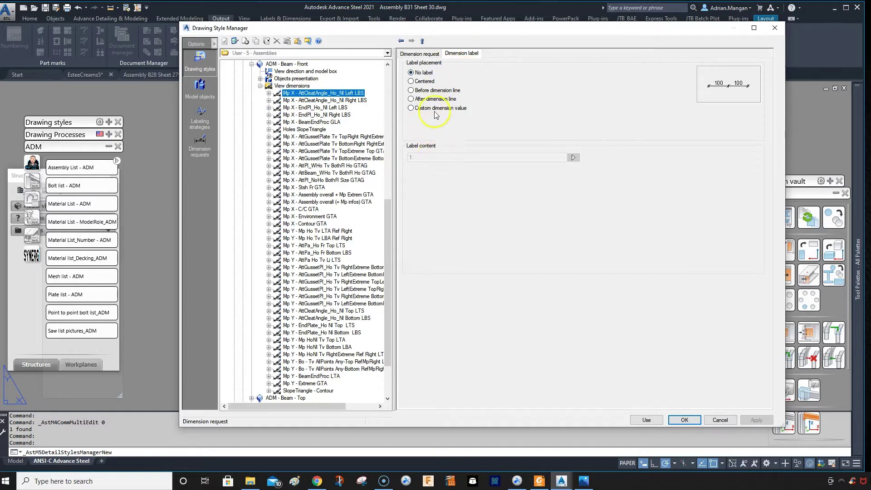
left_click(411, 81)
left_click(411, 73)
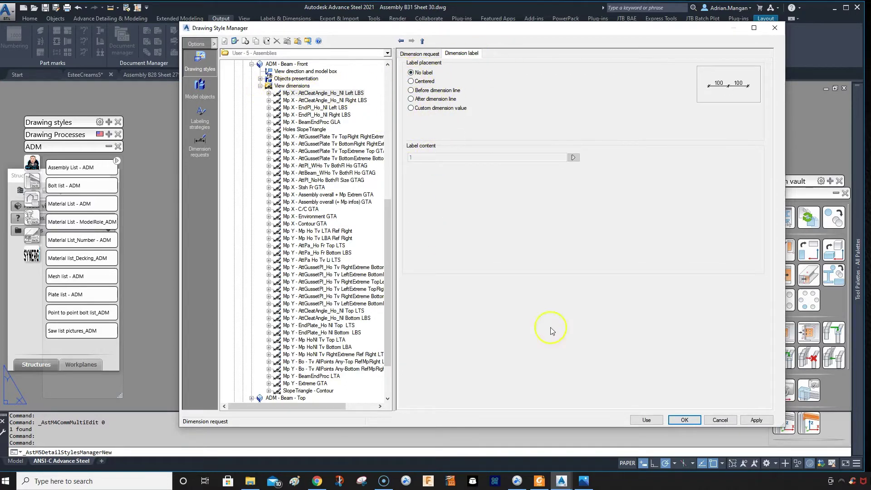
left_click(755, 420)
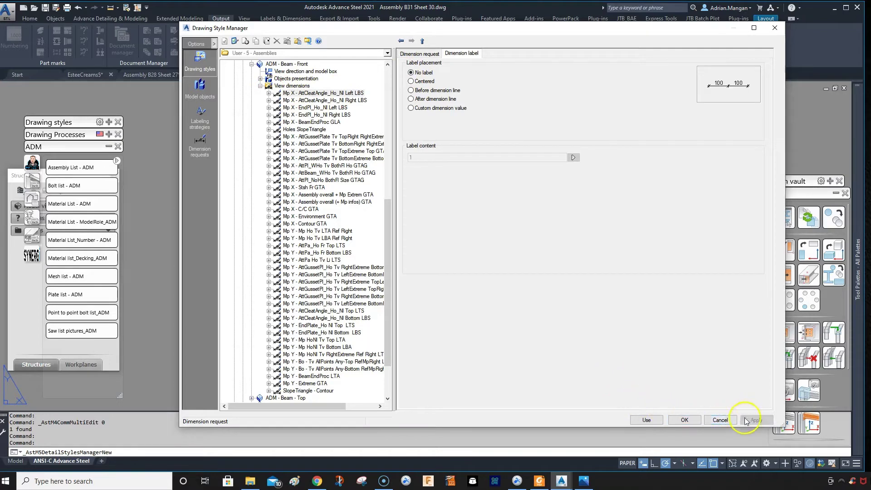
Step: Close the Drawing Style Manager with OK and zoom into the left beam-end bolt group
left_click(682, 420)
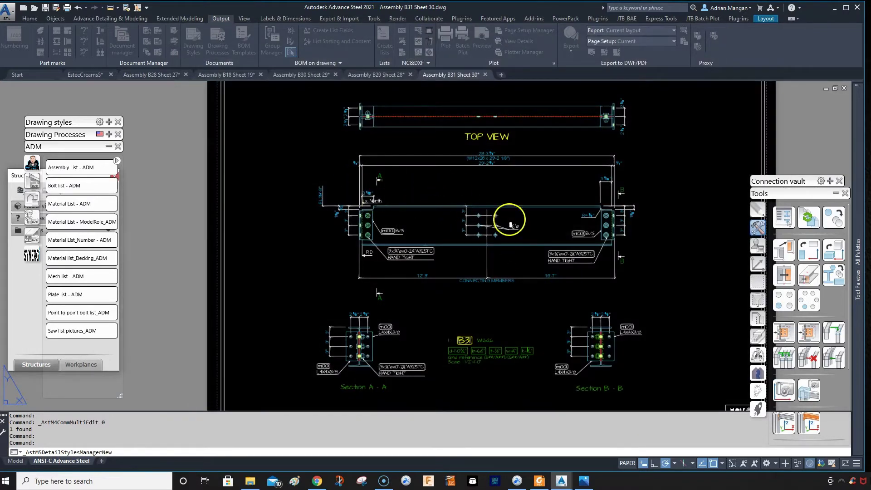
mouse_move(530, 195)
middle_mouse_down()
mouse_move(516, 214)
mouse_move(459, 227)
middle_mouse_up()
scroll(358, 227, "up", 6)
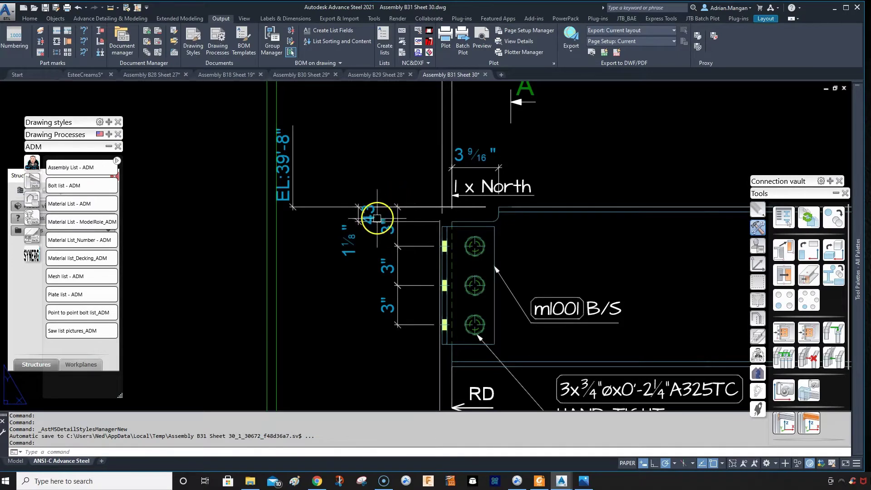
scroll(327, 197, "down", 5)
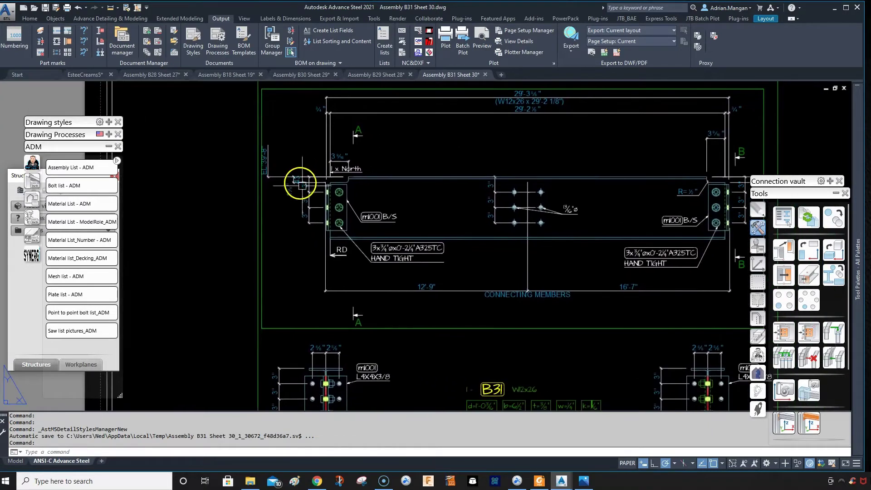
scroll(322, 194, "up", 5)
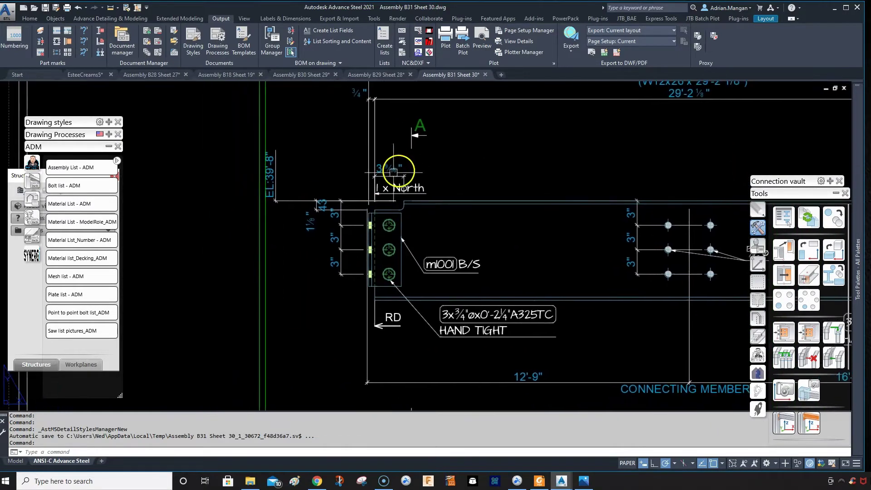
Step: Snip the cope dimension area and circle the 1⅛" dimension and 43 label in red
left_click(361, 481)
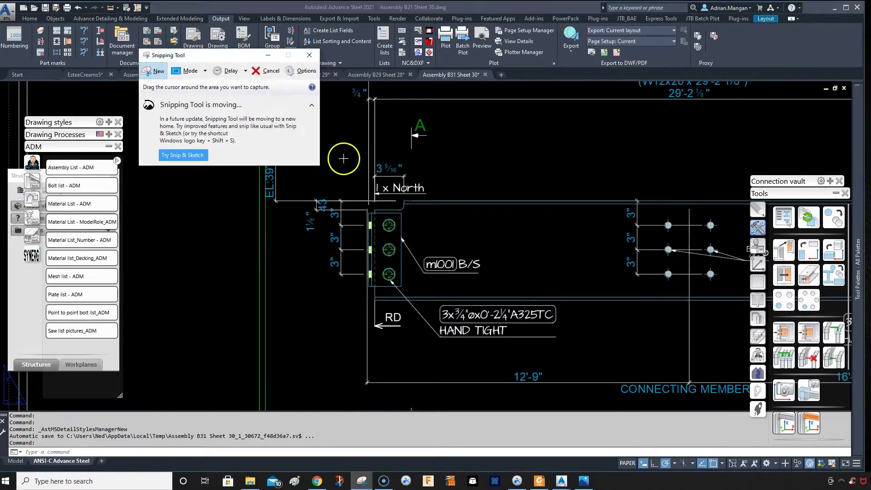
left_click(156, 73)
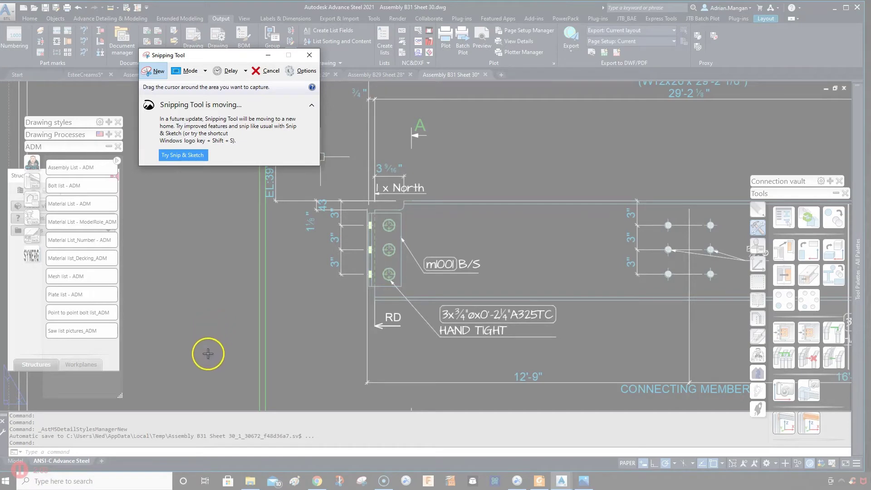
left_click_drag(209, 361, 542, 88)
left_click_drag(343, 188, 310, 188)
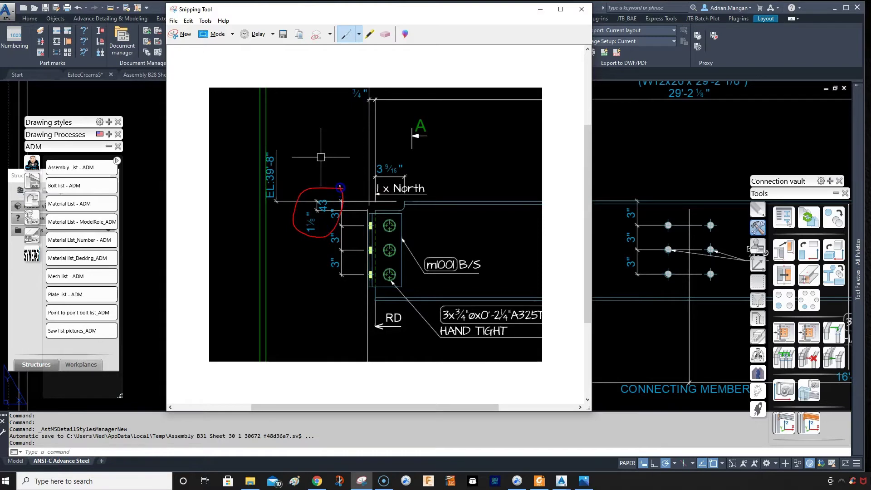
Step: Save the annotated snip as c1
left_click(286, 34)
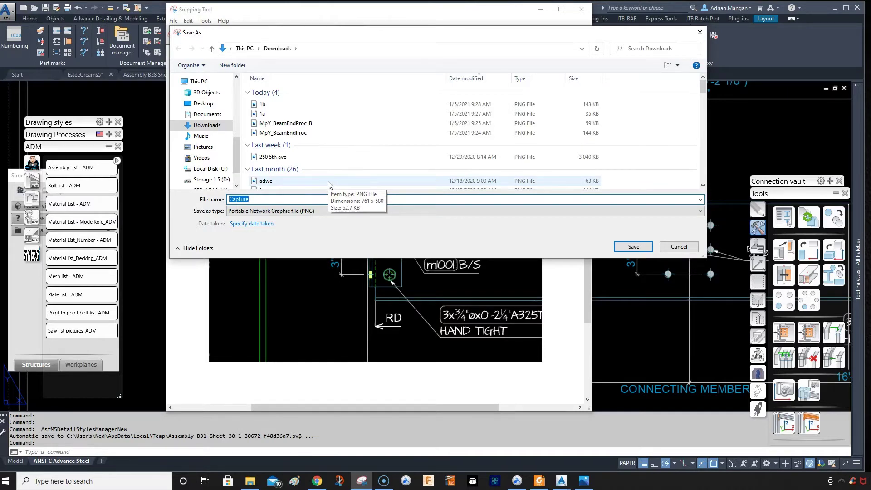
type("w1")
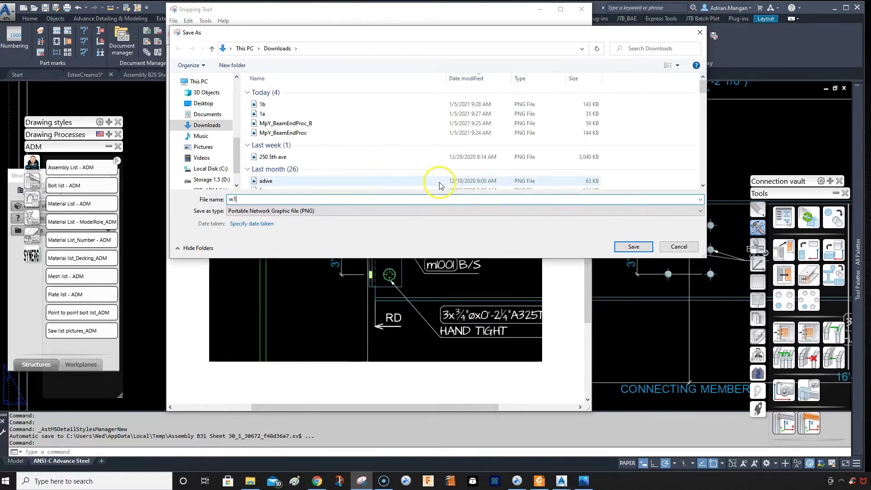
left_click(624, 241)
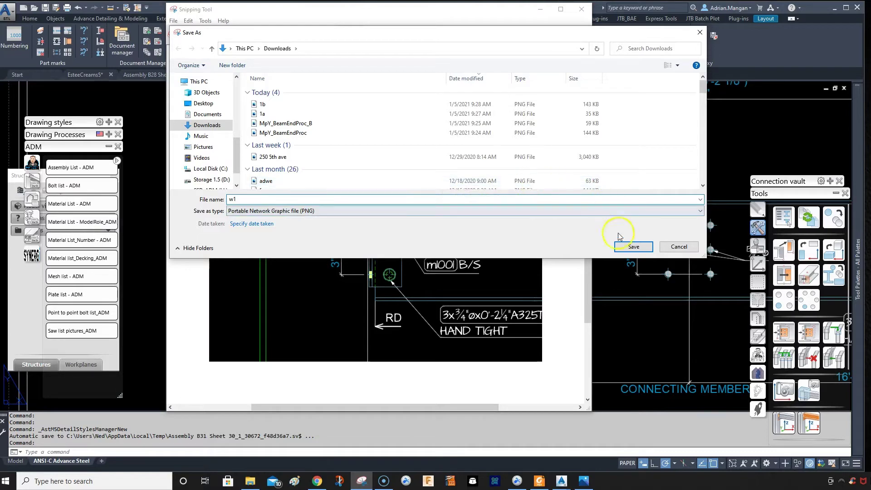
key("BackSpace")
key("BackSpace")
type("c1")
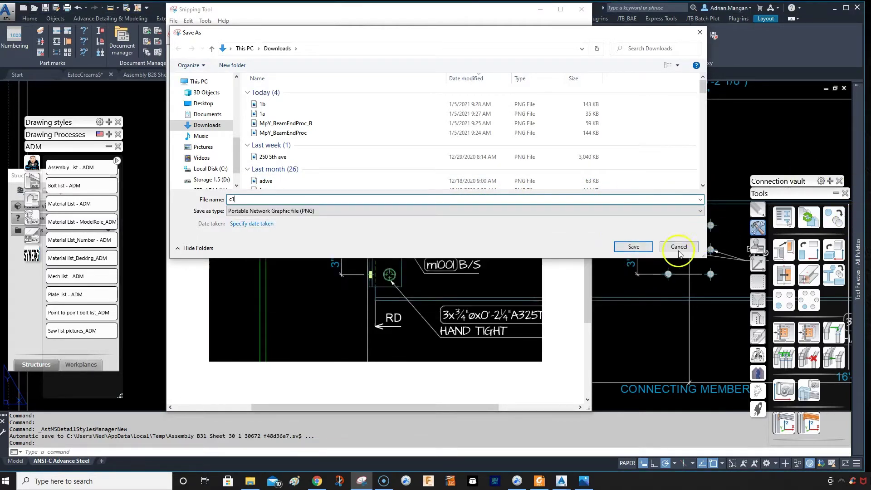
left_click(634, 247)
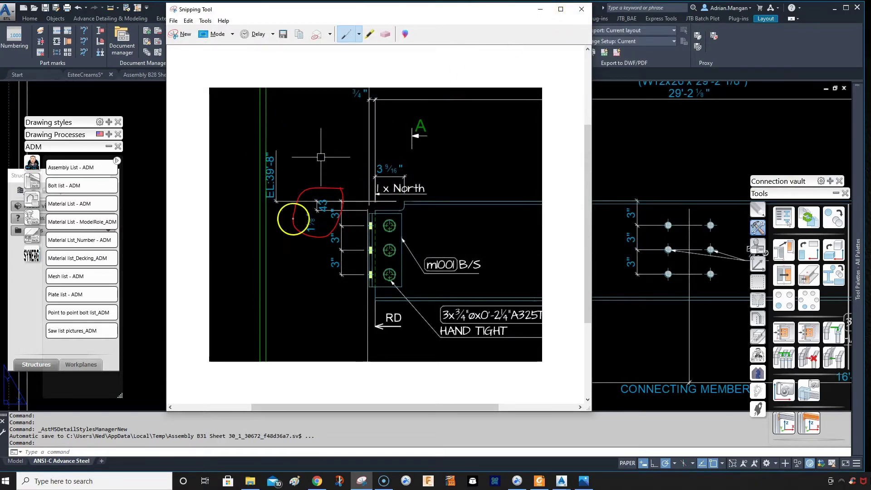
Step: Reopen the Drawing Style Manager, collapse the Left cleat-angle entry and widen the style tree
left_click(539, 11)
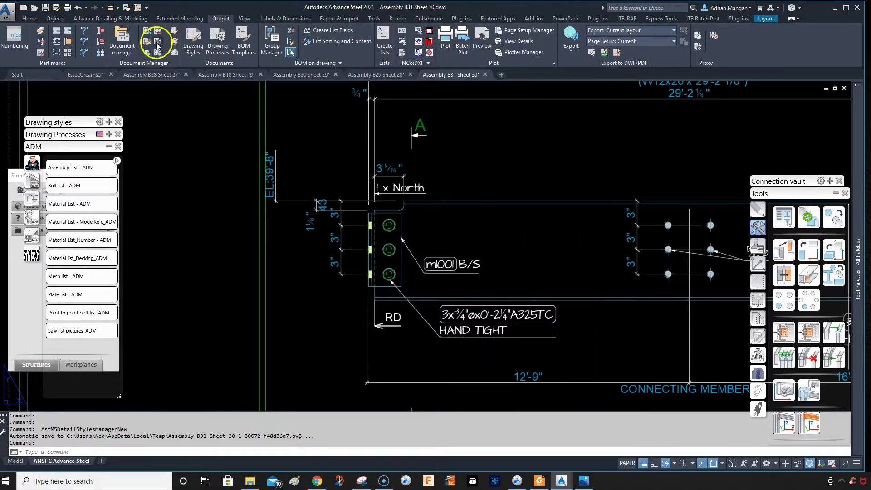
left_click(123, 42)
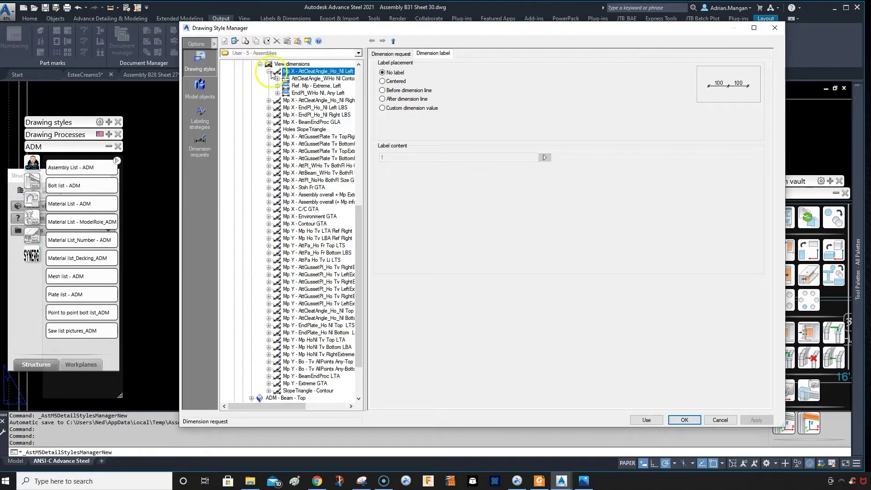
left_click(269, 72)
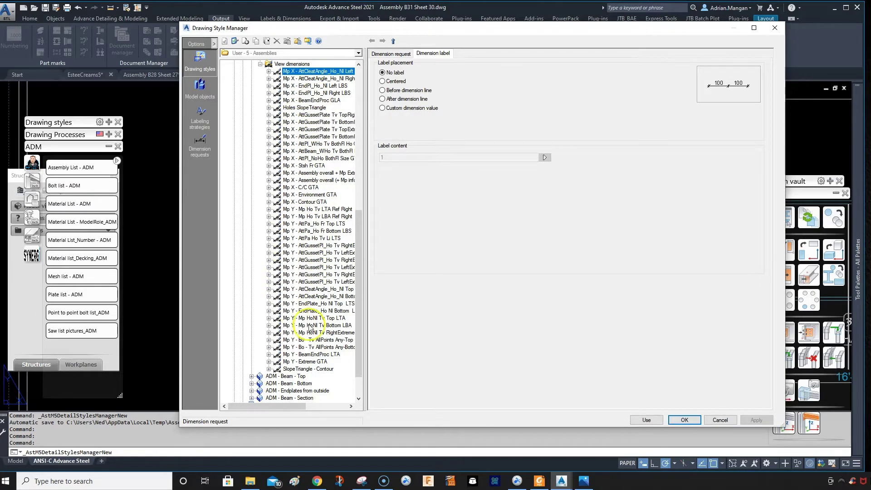
left_click_drag(354, 31, 678, 40)
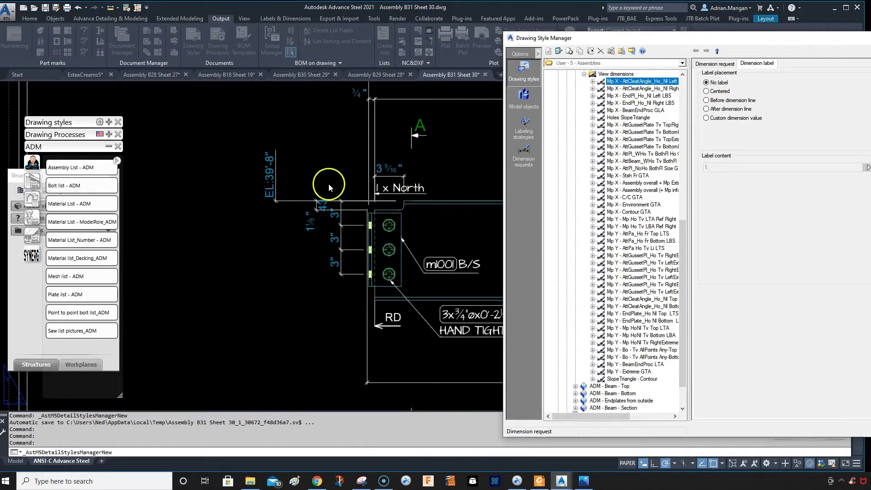
left_click_drag(624, 37, 458, 16)
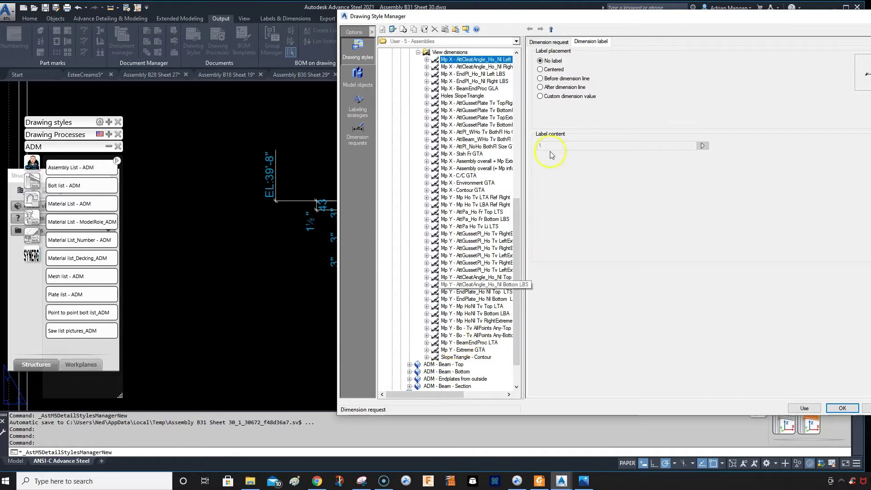
left_click_drag(588, 19, 474, 22)
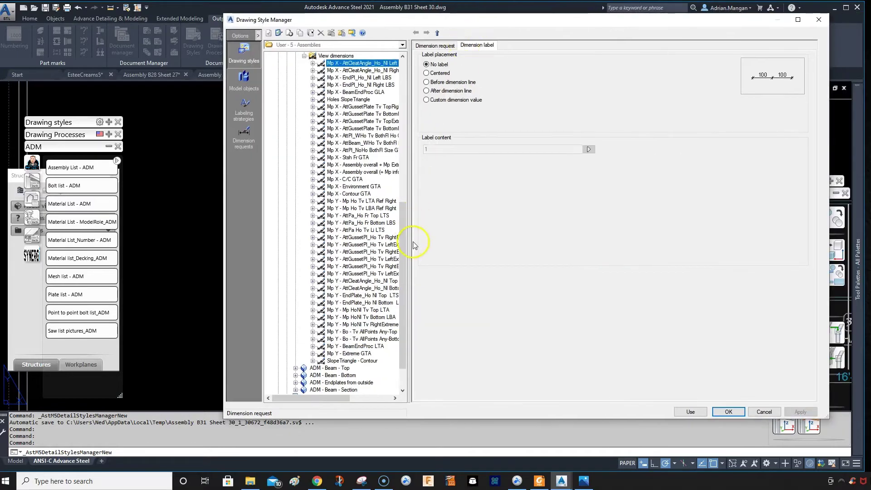
left_click_drag(410, 244, 467, 245)
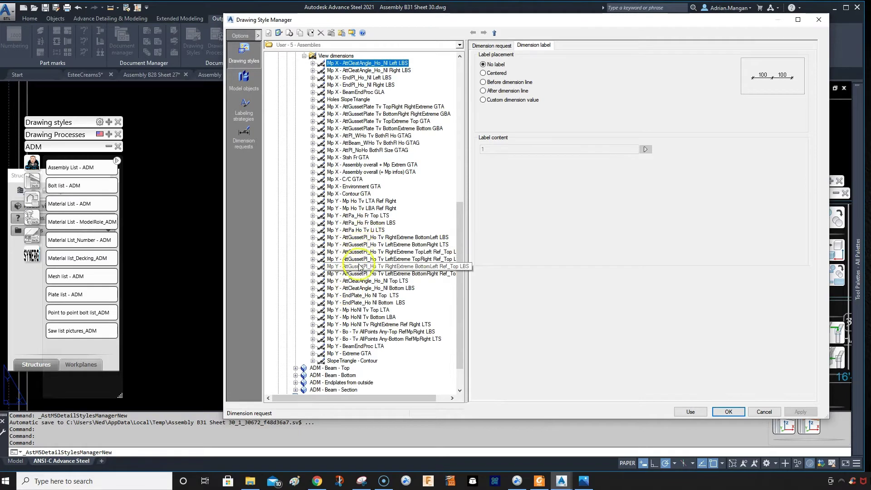
Step: Expand Mp Y - BeamEndProc LTA and review its request settings and Mp - BeamEndProc point selection
left_click(358, 347)
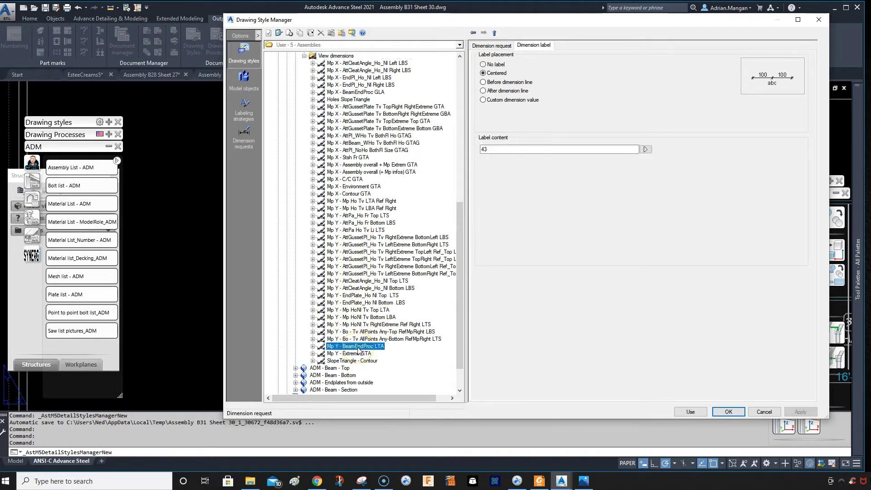
double_click(356, 351)
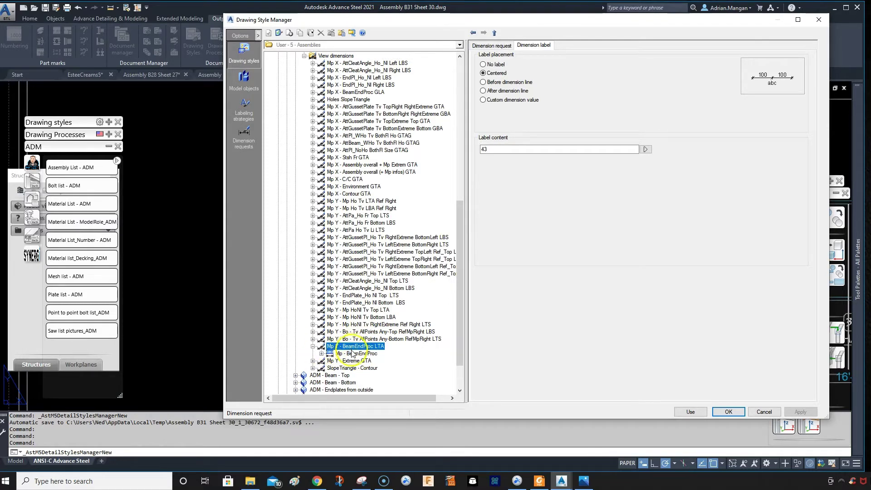
left_click(355, 353)
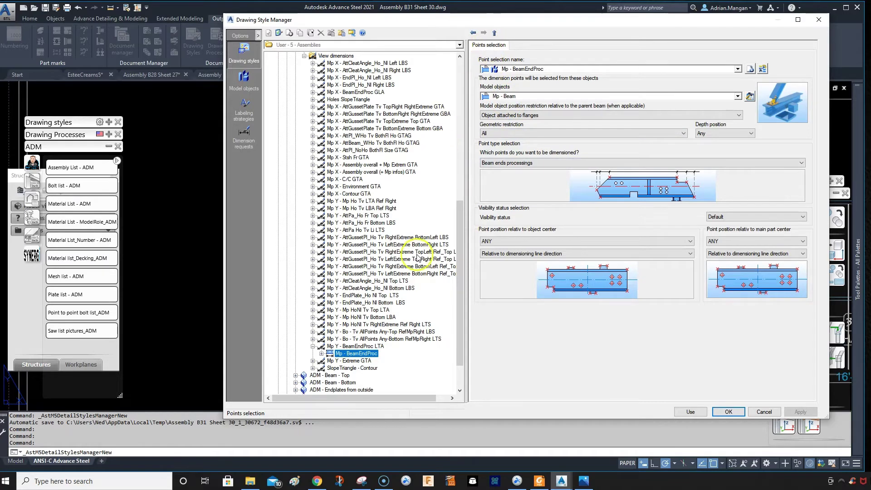
left_click(353, 347)
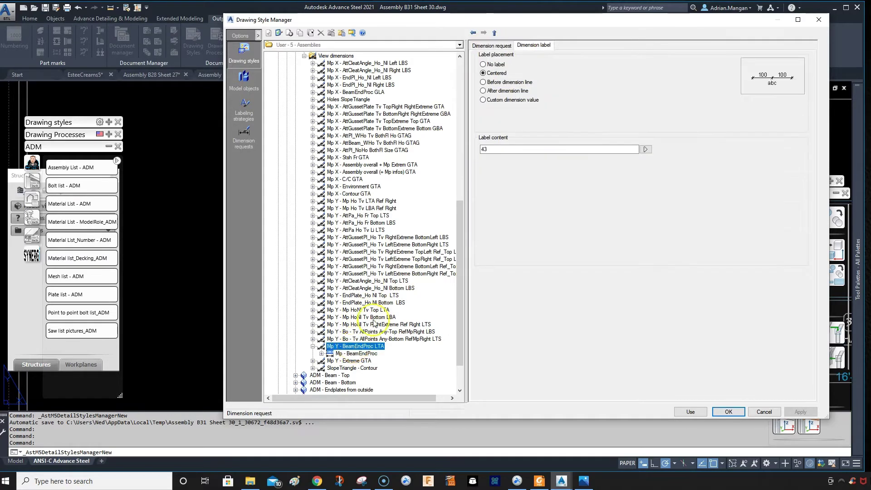
left_click(492, 45)
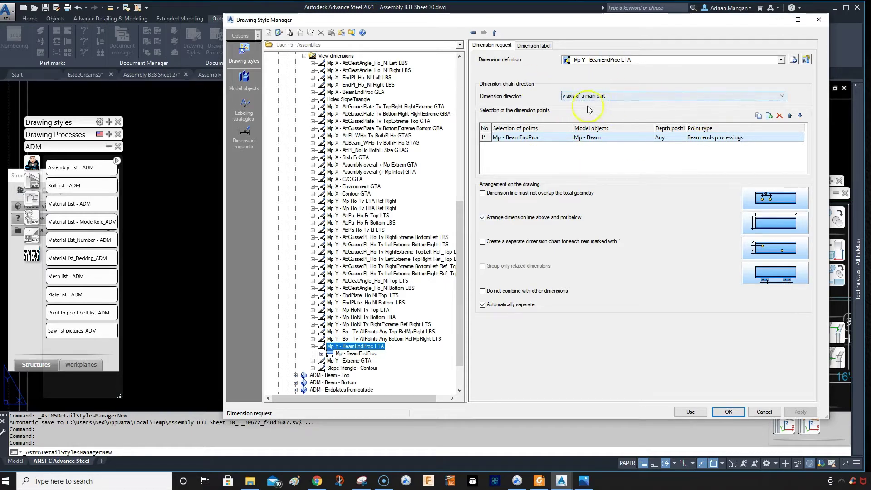
left_click(781, 60)
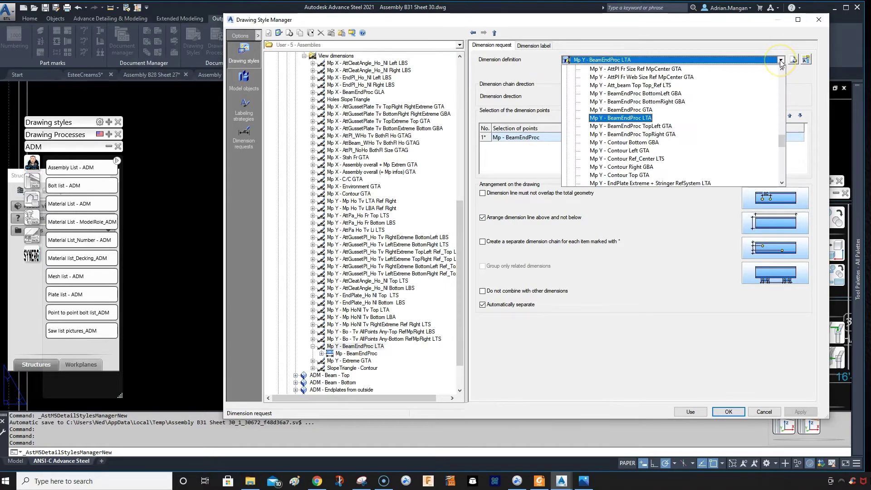
left_click(781, 61)
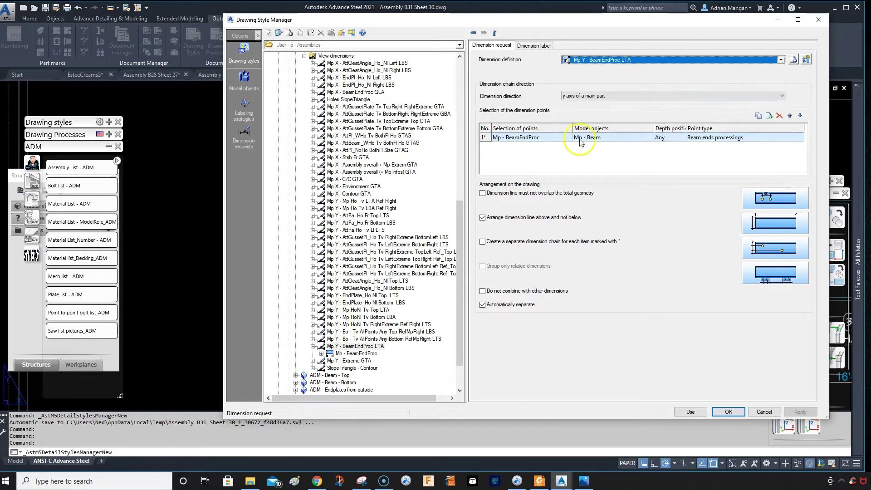
left_click(352, 354)
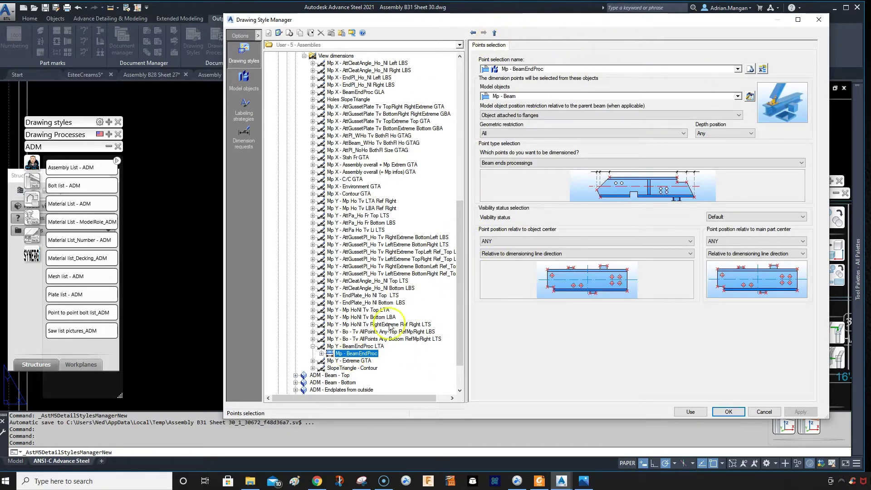
left_click(370, 346)
left_click(530, 46)
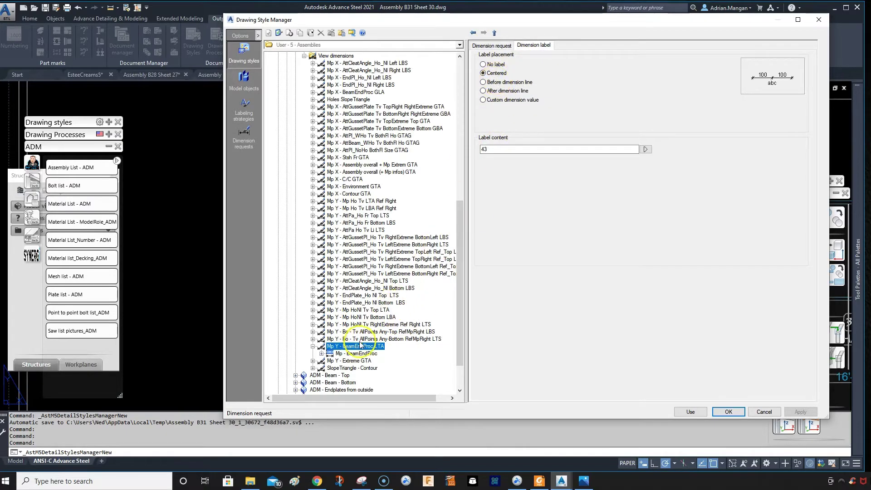
left_click(352, 357)
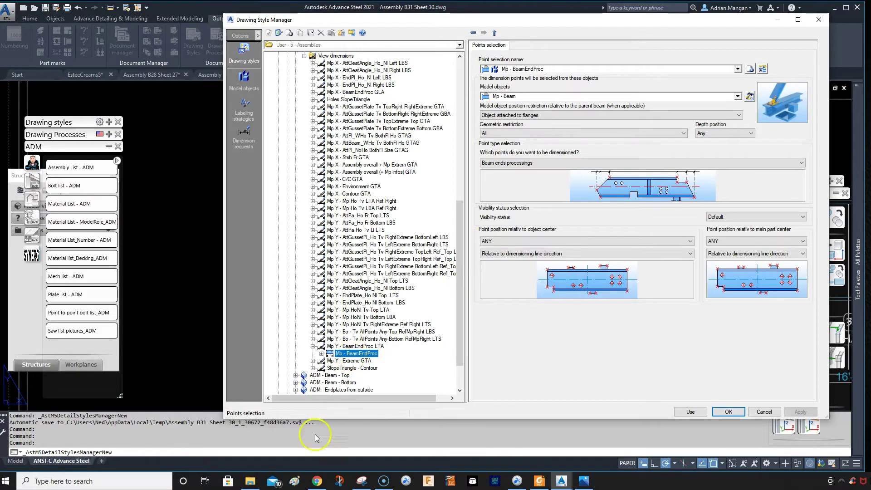
Step: Capture the style manager showing the BeamEndProc point settings and save it as c2
left_click(360, 482)
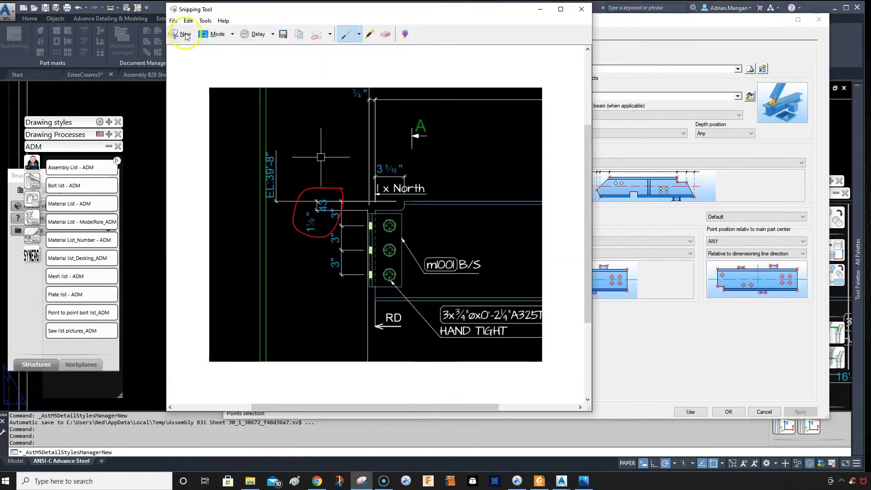
left_click(184, 34)
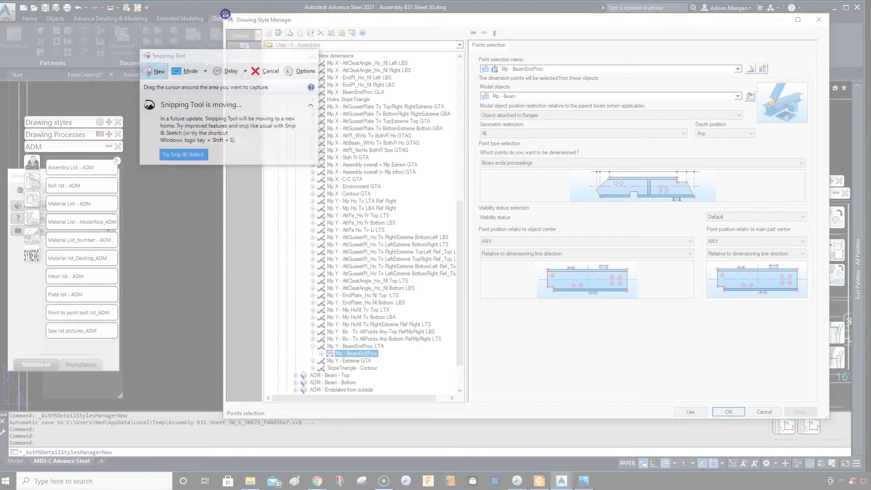
mouse_move(226, 15)
left_mouse_down()
mouse_move(722, 307)
mouse_move(830, 404)
mouse_move(828, 416)
left_mouse_up()
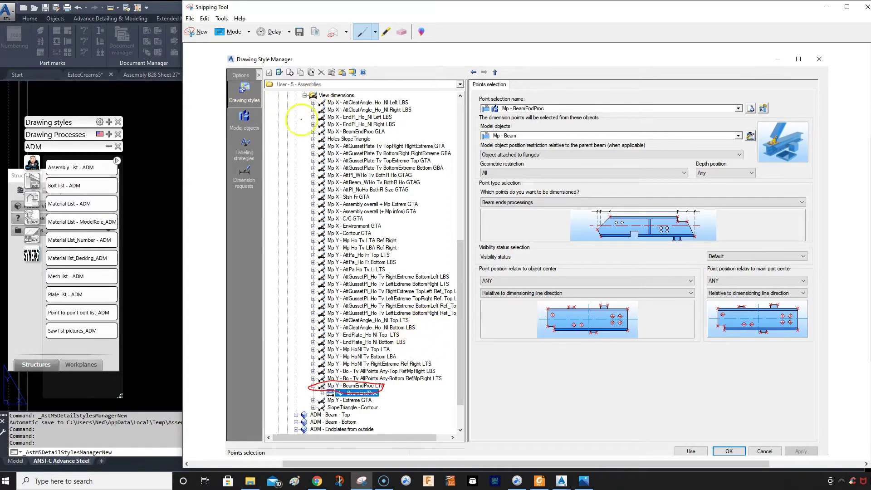
left_click(299, 31)
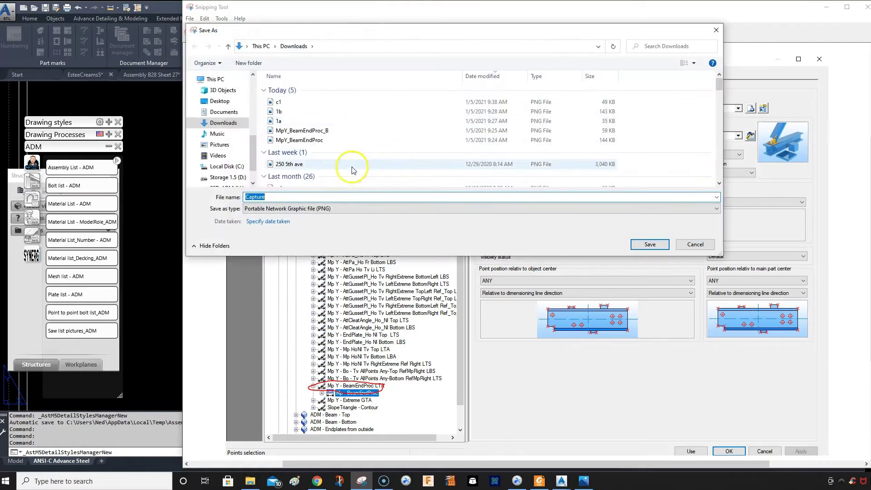
type("c2")
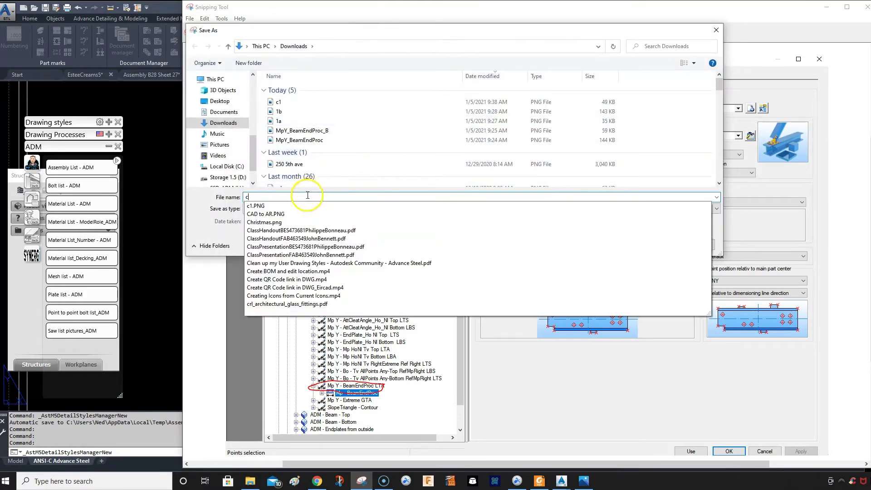
left_click(633, 244)
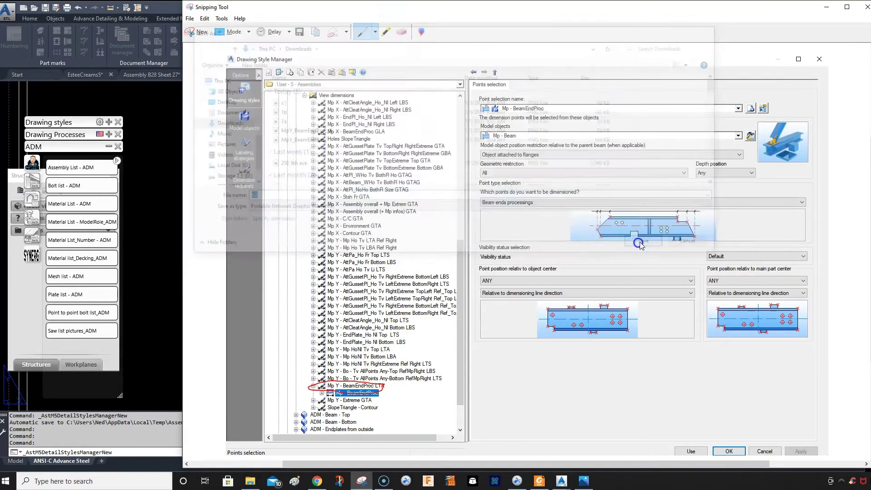
Step: Snip the Mp Y - BeamEndProc LTA Dimension request tab and save it as c3
left_click(826, 6)
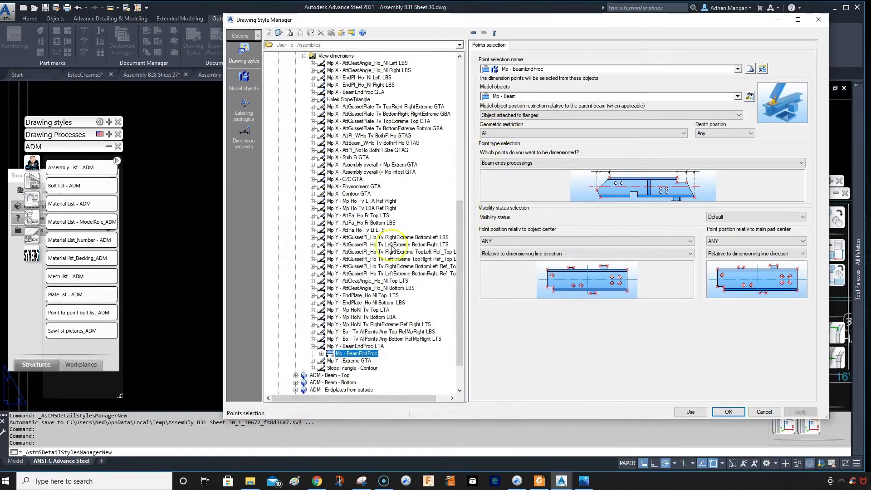
left_click(356, 346)
left_click(513, 47)
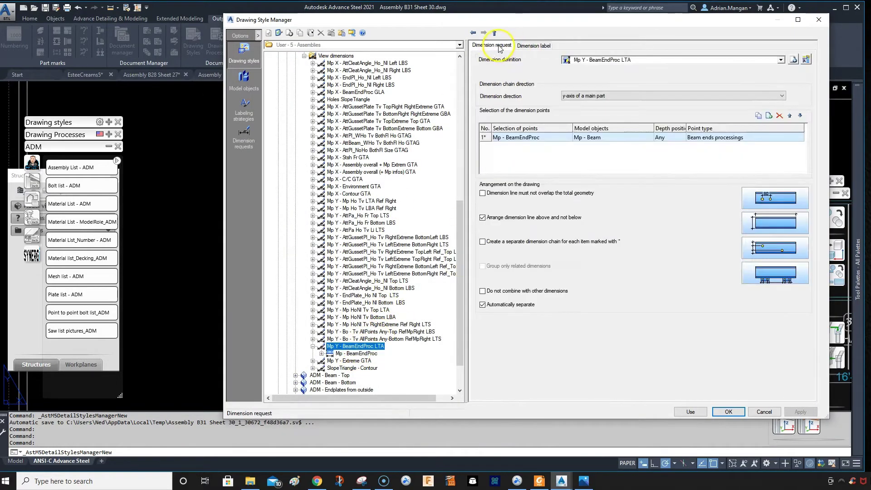
left_click(362, 481)
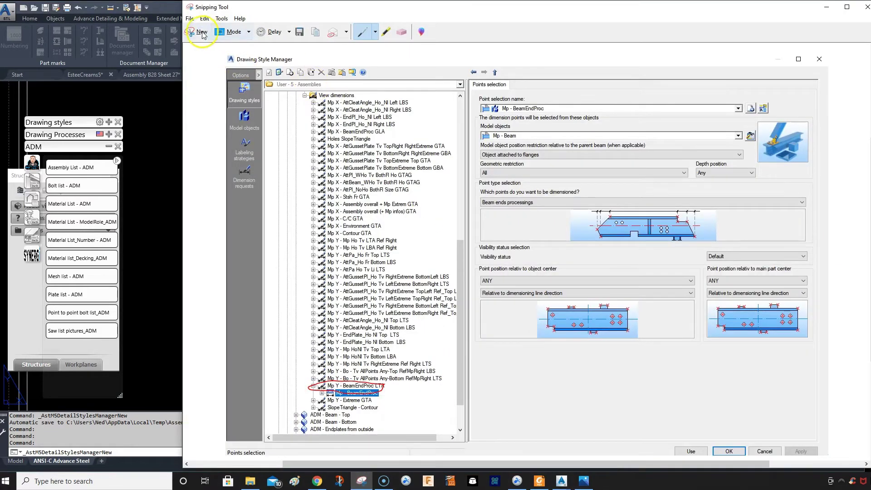
left_click(202, 34)
mouse_move(228, 15)
left_mouse_down()
mouse_move(419, 155)
mouse_move(798, 360)
mouse_move(844, 420)
left_mouse_up()
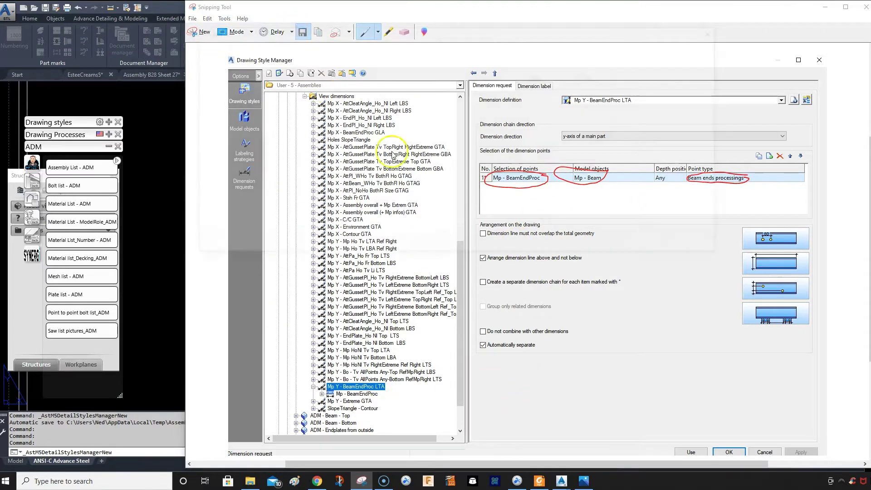
left_click(302, 33)
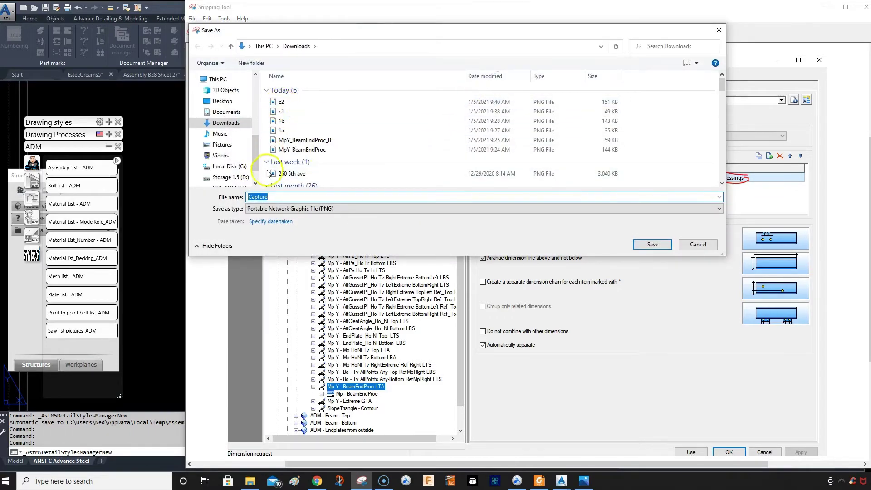
type("c3")
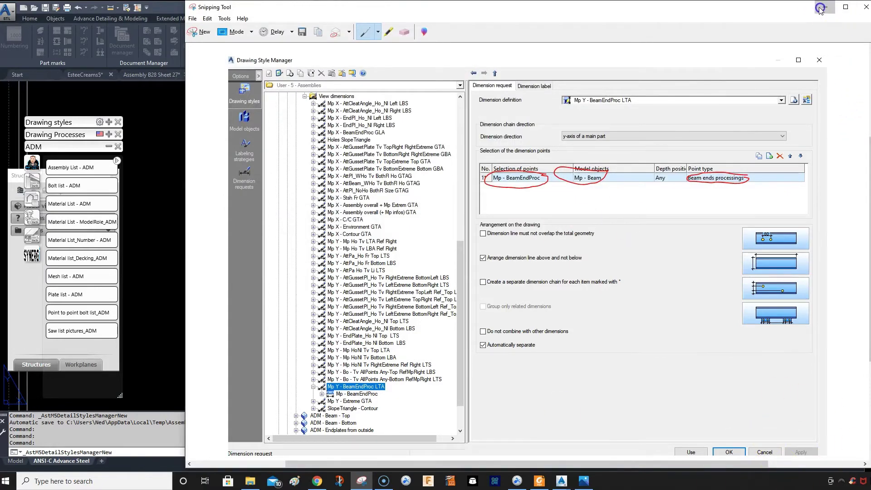
Step: Close Snipping Tool, then select and expand the Mp X - BeamEndProc GLA request
left_click(867, 6)
scroll(361, 220, "up", 3)
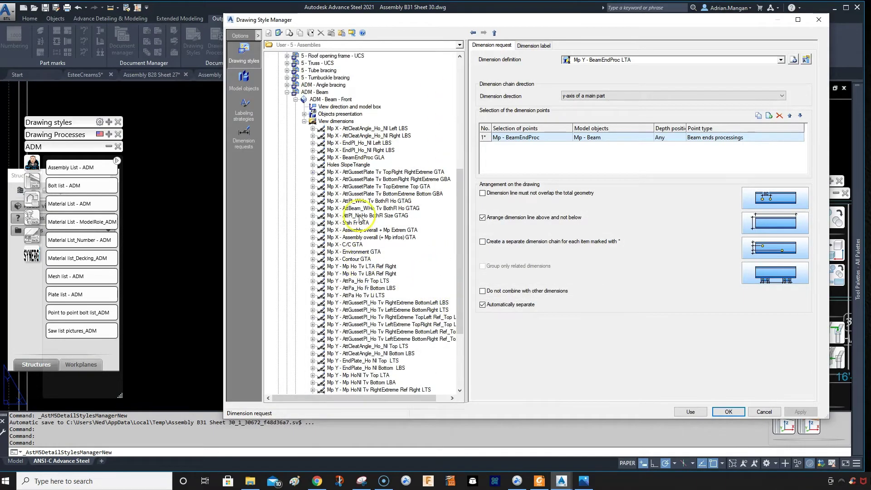
mouse_move(628, 21)
left_mouse_down()
mouse_move(723, 107)
mouse_move(870, 30)
left_mouse_up()
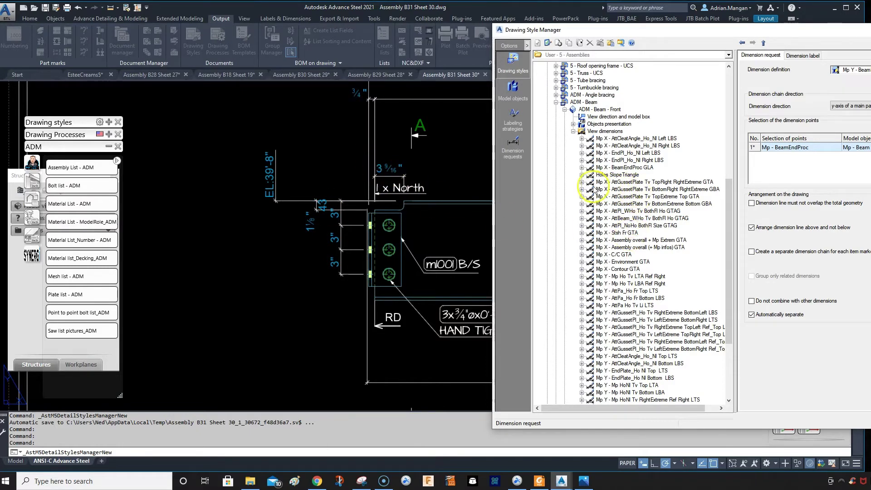
left_click(627, 169)
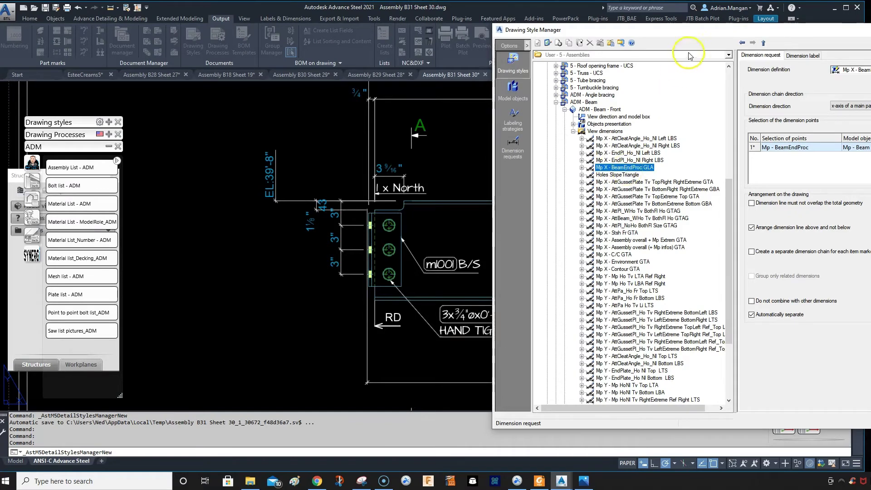
double_click(701, 29)
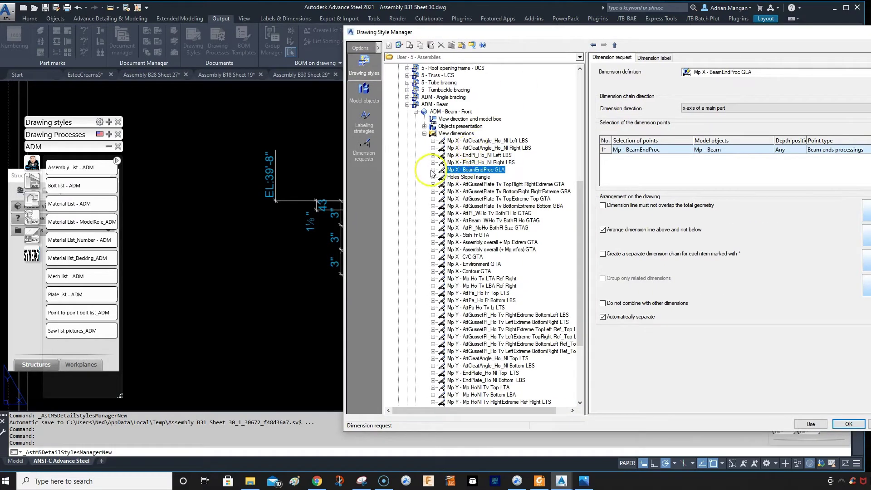
left_click(433, 171)
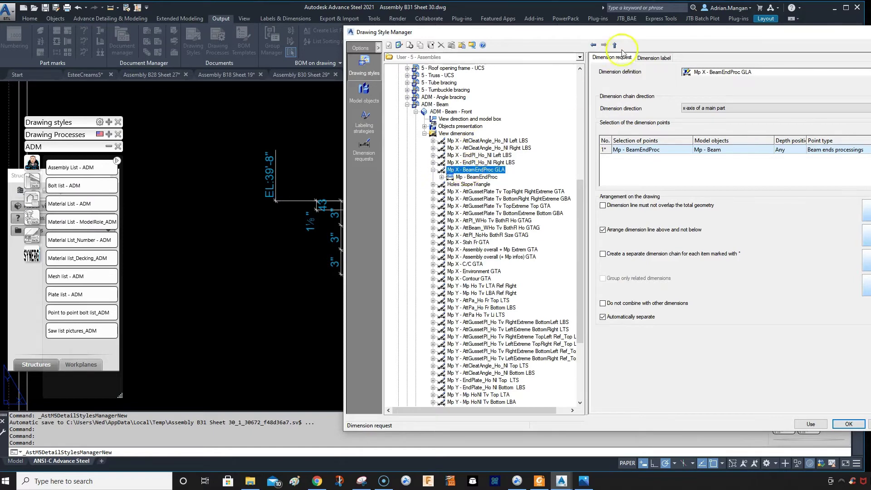
left_click_drag(629, 36, 474, 33)
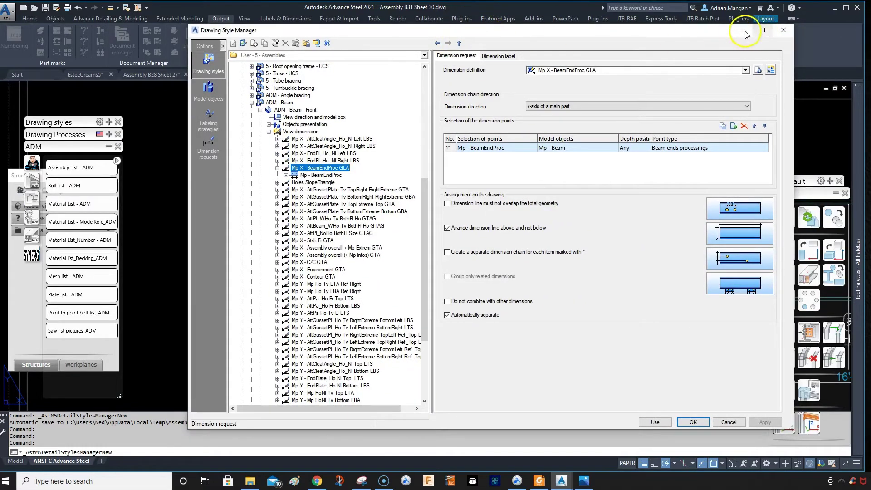
Step: Close the style manager and start stretching the 3 9/16 dimension
left_click(784, 30)
left_click(383, 182)
left_click(381, 181)
Step: Cancel the dimension stretch and bring the bolt-group dimensions into view
left_click(379, 171)
key("Escape")
middle_click_drag(442, 168, 346, 165)
scroll(363, 214, "down", 2)
middle_click_drag(364, 214, 428, 150)
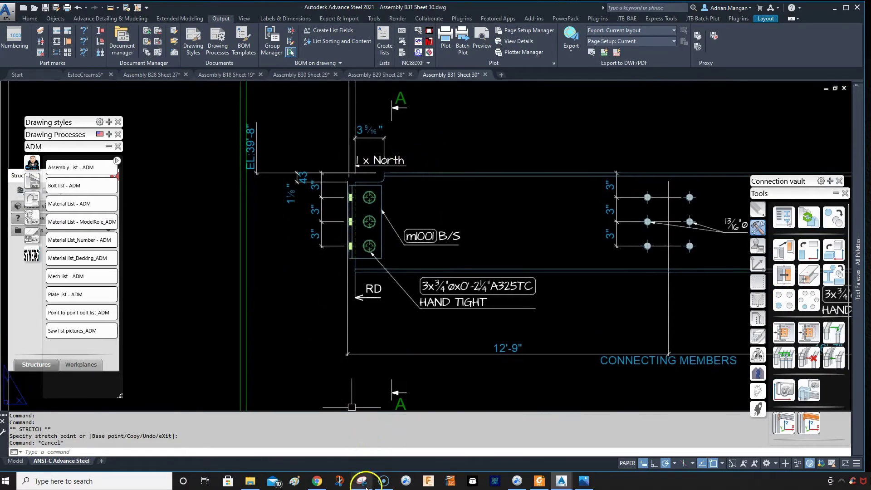
Step: Snip the beam's left end, circle the 1 x North label in red, and save as d1
left_click(362, 481)
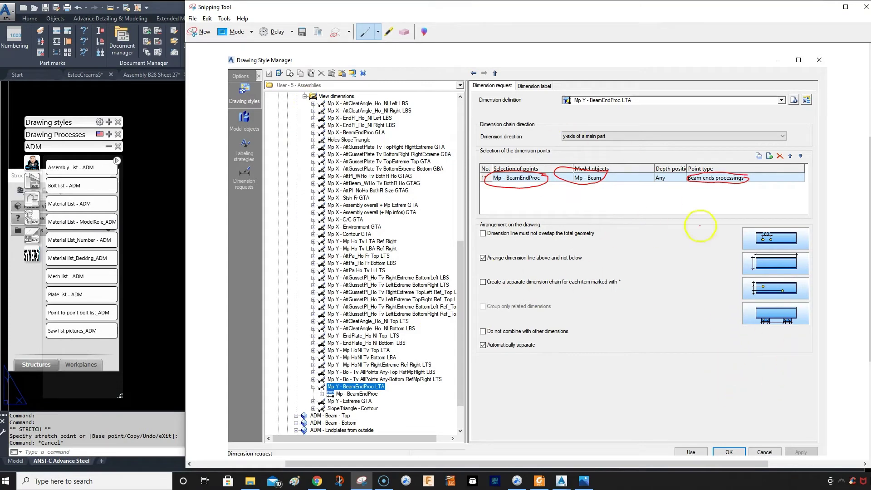
left_click(200, 33)
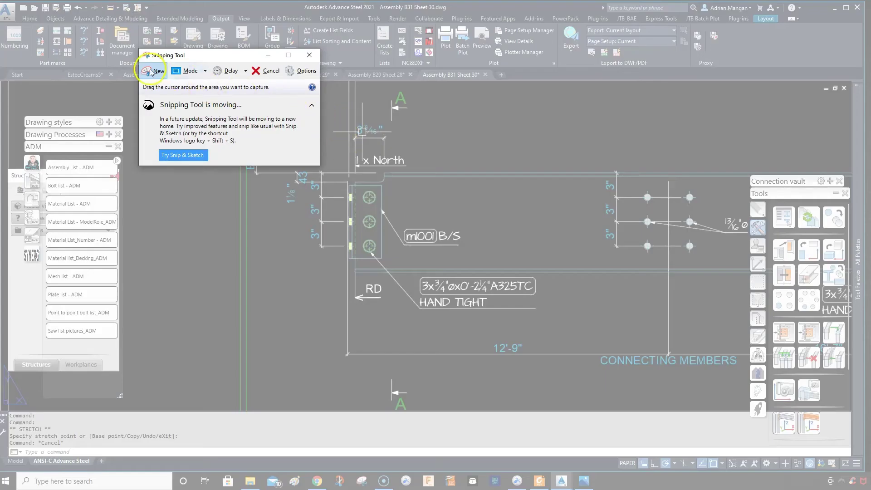
mouse_move(153, 400)
left_mouse_down()
mouse_move(510, 159)
mouse_move(519, 72)
mouse_move(516, 79)
left_mouse_up()
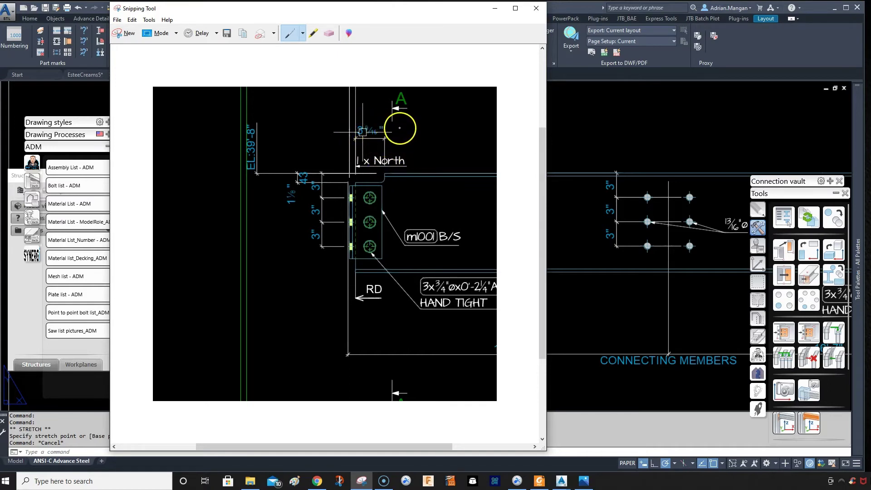
mouse_move(402, 128)
left_mouse_down()
mouse_move(378, 119)
mouse_move(343, 125)
left_mouse_up()
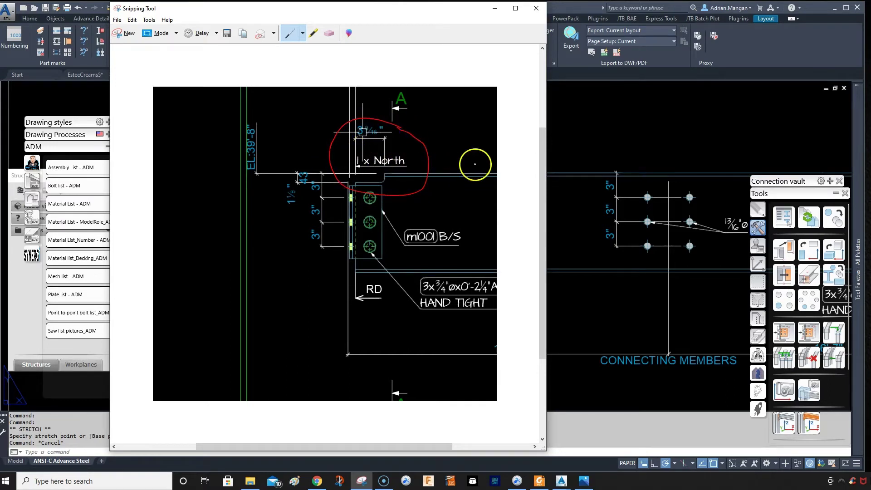
left_click(228, 34)
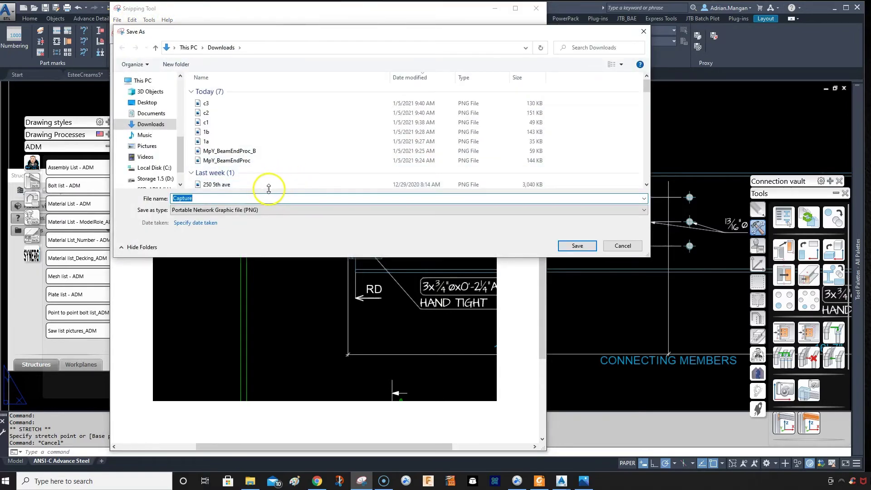
type("d")
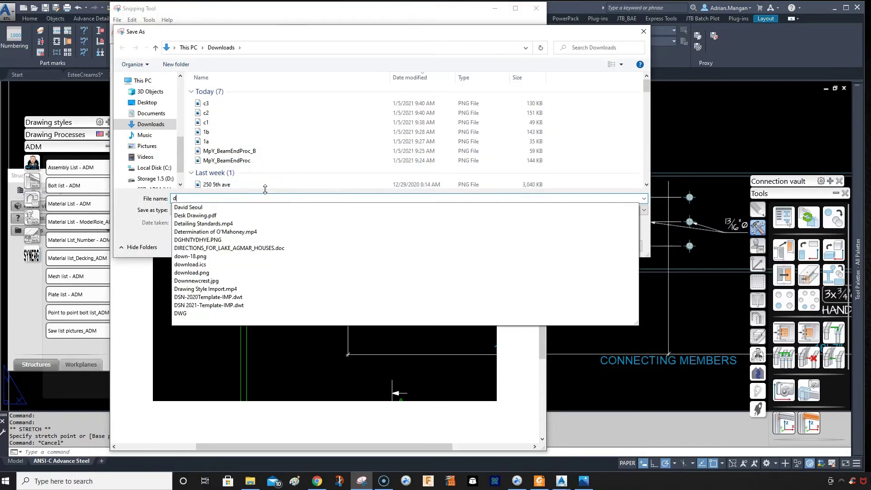
type("1")
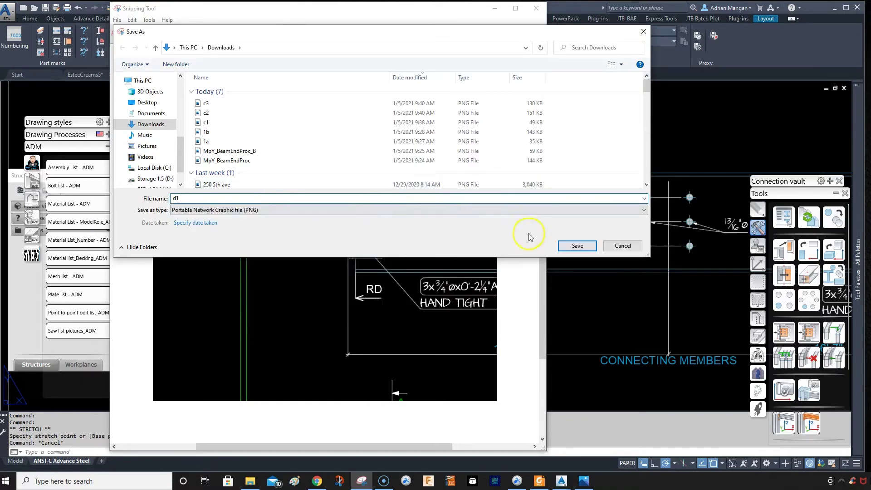
left_click(569, 244)
left_click(495, 8)
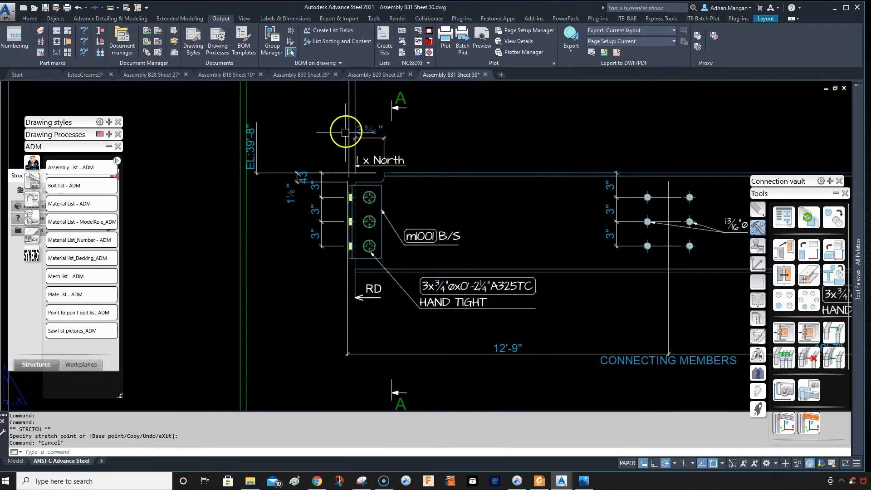
Step: Set the Mp X - BeamEndProc GLA label placement to Centered and begin editing its content
scroll(301, 179, "down", 3)
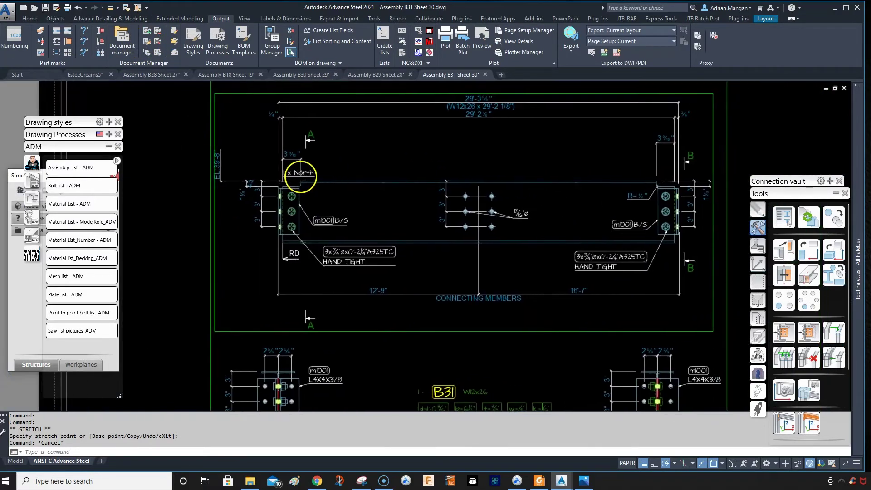
left_click(146, 43)
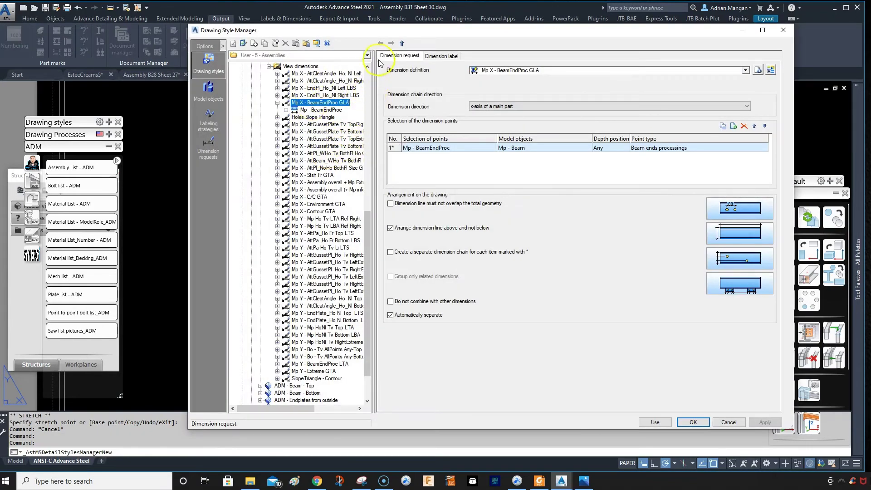
left_click_drag(398, 33, 561, 34)
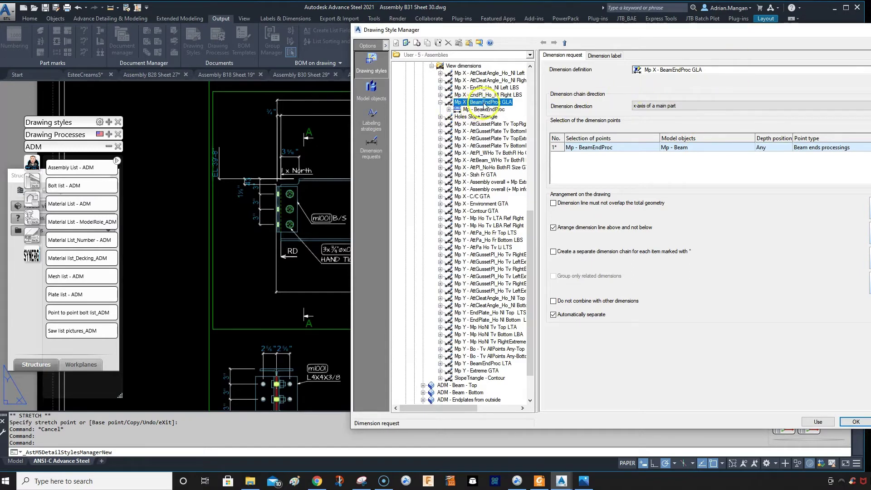
left_click(604, 56)
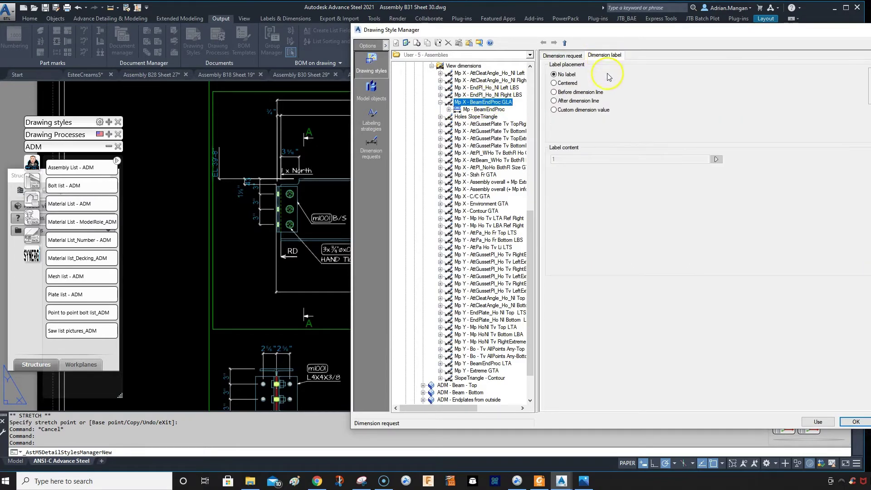
left_click(567, 83)
left_click(561, 158)
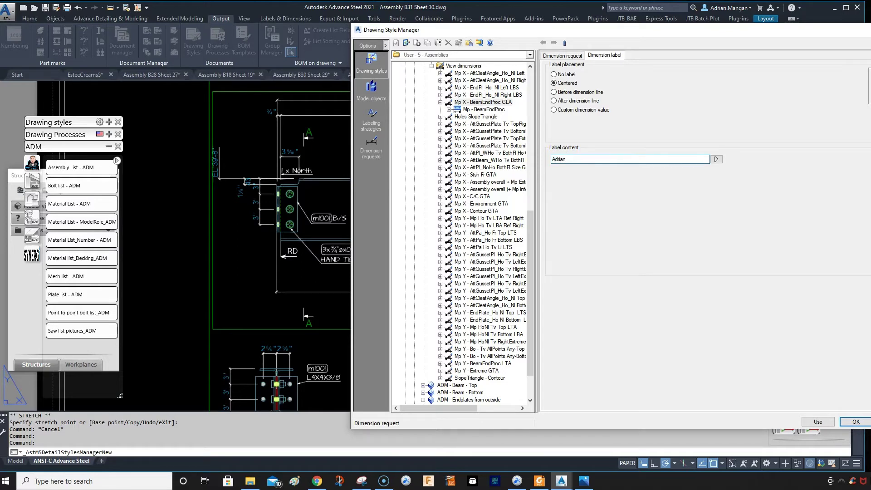
Step: Update the assembly detail view so the labelled dimension style takes effect
left_click(819, 421)
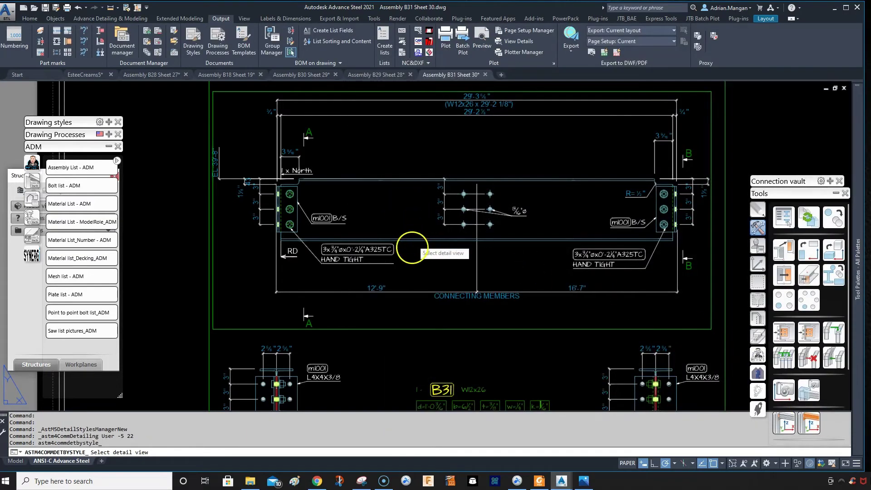
left_click(442, 250)
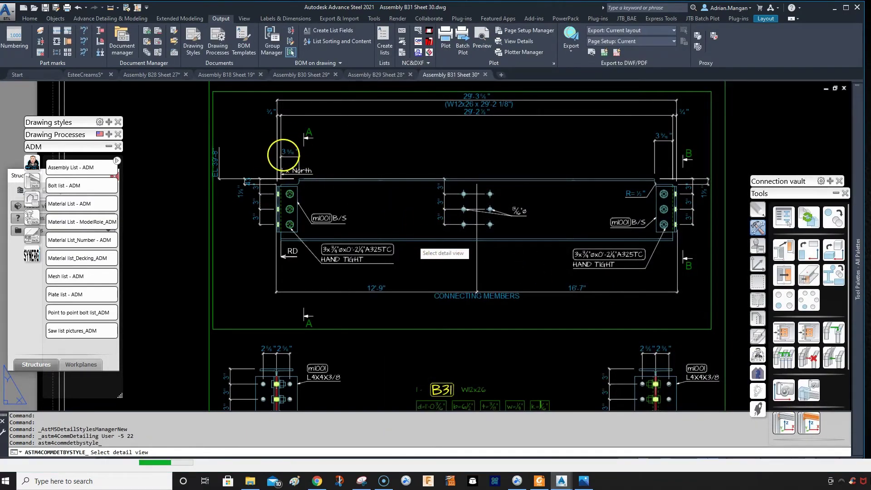
scroll(281, 161, "up", 5)
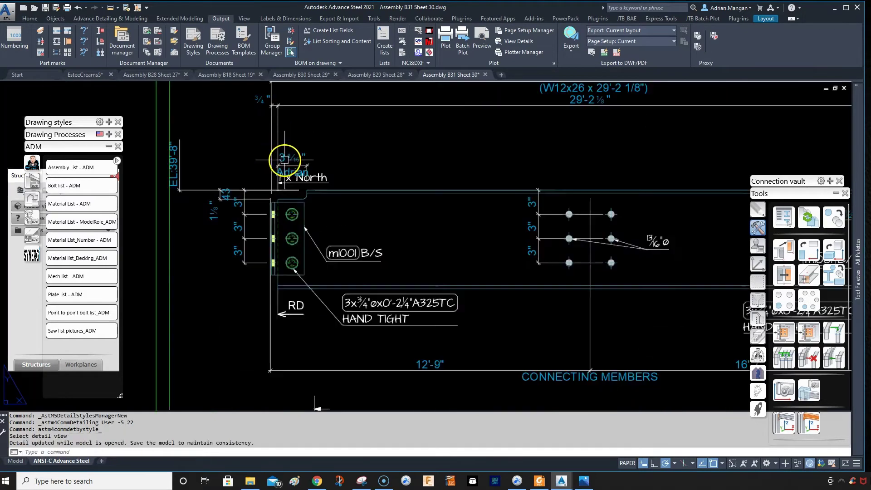
Step: Open Drawing Style Manager from the cope dimension near 1 x North, leaving it unmoved
left_click(292, 171)
left_click(273, 169)
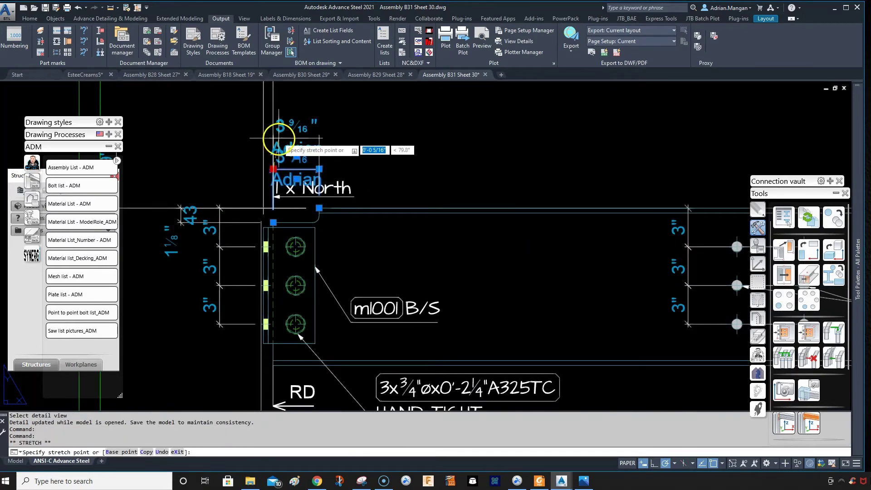
key("Escape")
scroll(597, 191, "down", 5)
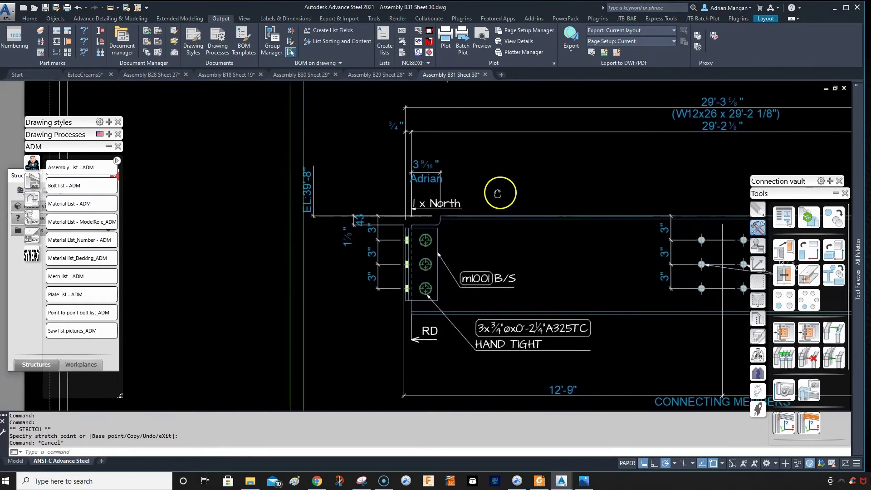
scroll(354, 189, "down", 4)
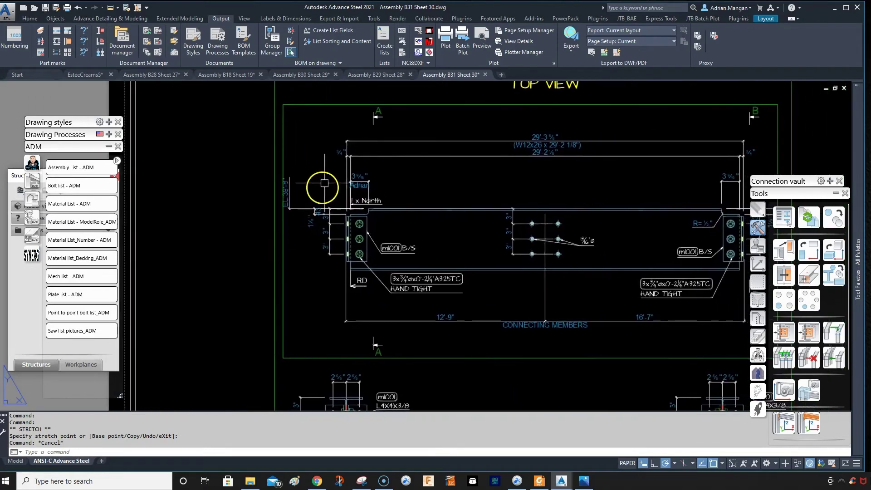
scroll(344, 177, "up", 4)
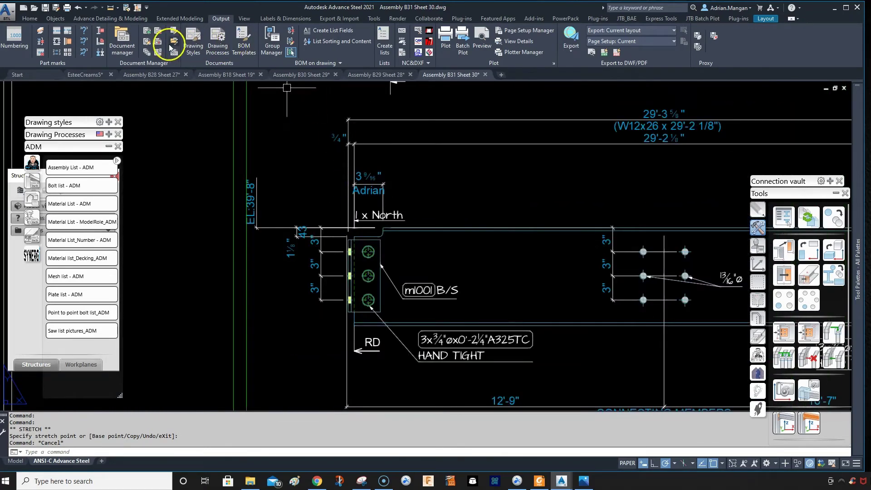
double_click(467, 206)
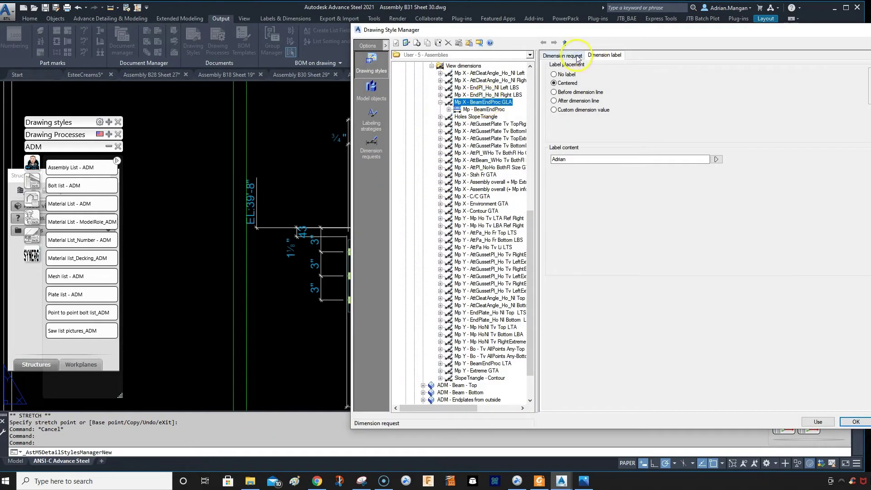
Step: Show the Mp - BeamEndProc point selection settings with the style manager fully on screen
left_click(573, 57)
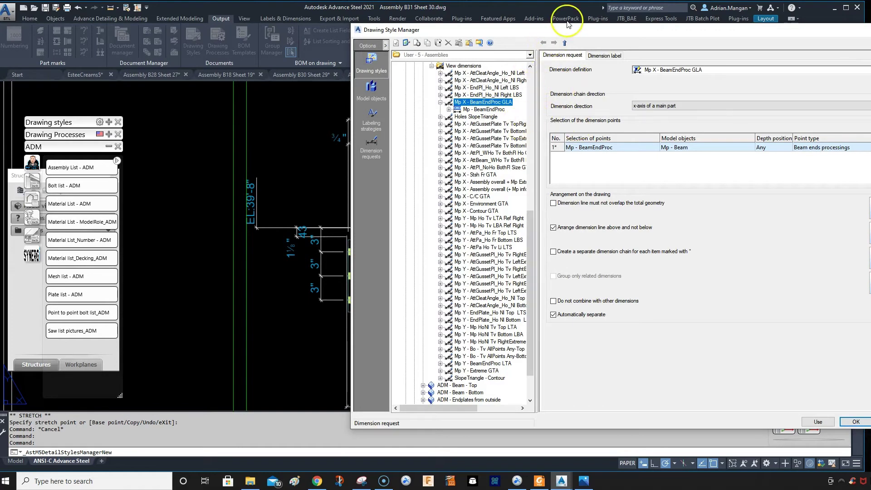
left_click_drag(565, 29, 394, 27)
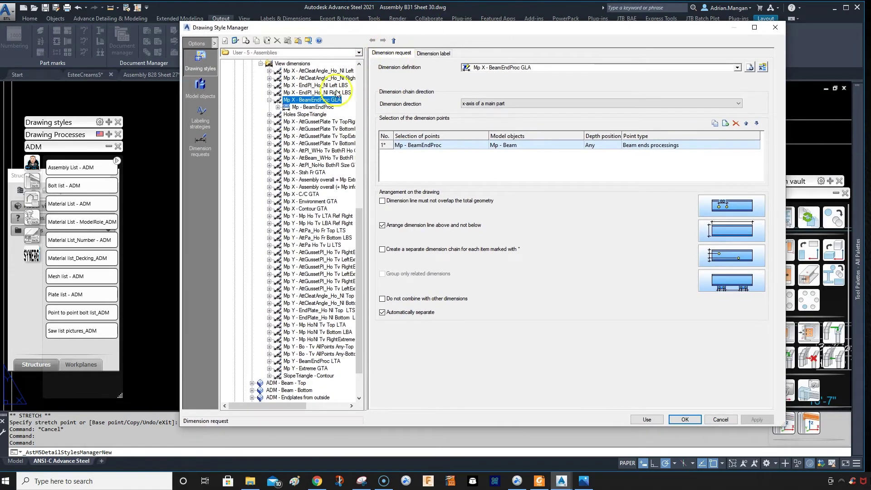
left_click(317, 107)
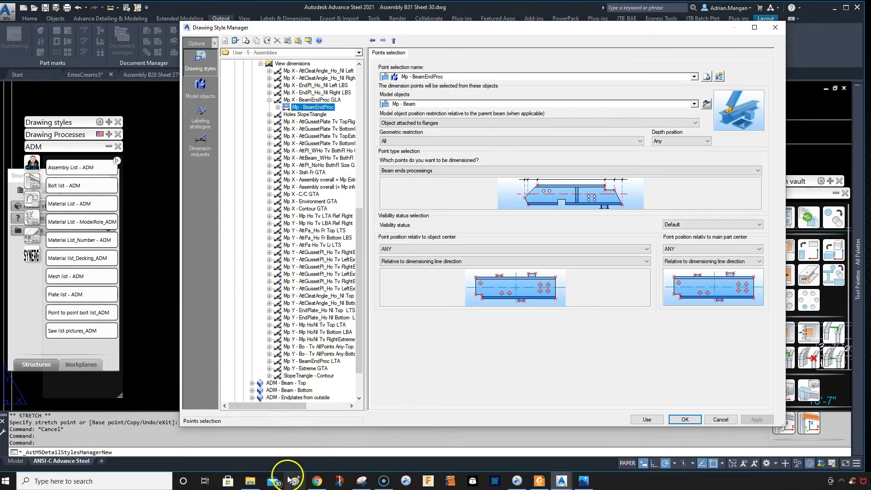
Step: Snip the whole Drawing Style Manager window and save it as d2
left_click(361, 481)
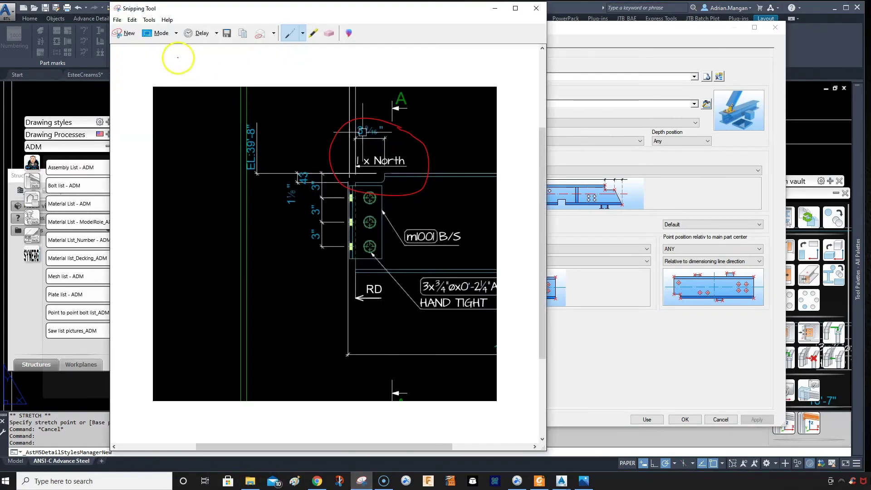
left_click(119, 33)
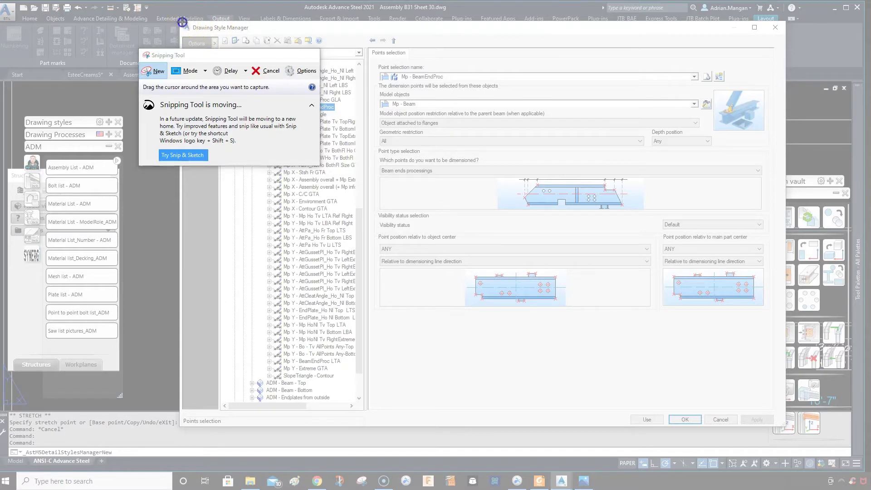
mouse_move(182, 23)
left_mouse_down()
mouse_move(726, 402)
mouse_move(830, 445)
mouse_move(785, 427)
left_mouse_up()
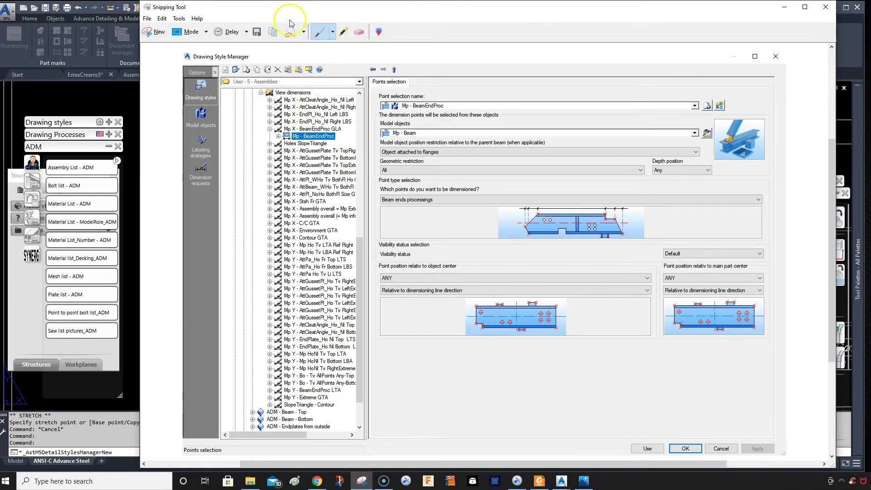
left_click(257, 31)
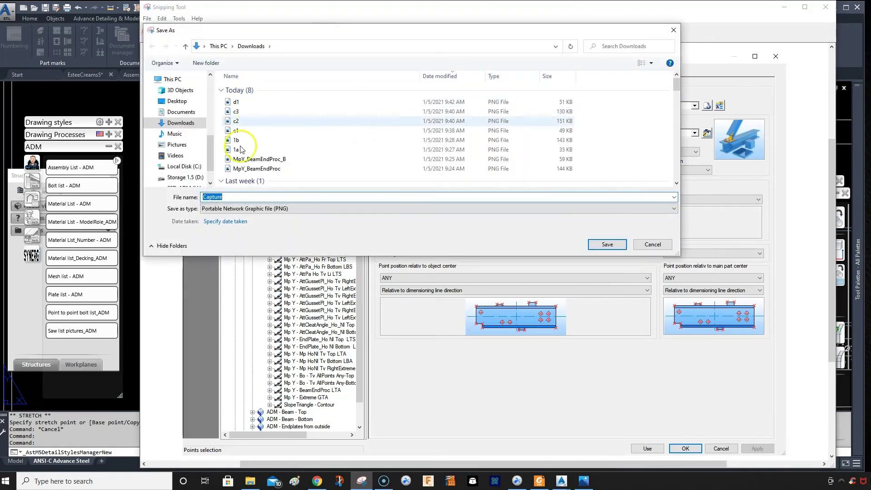
type("d2")
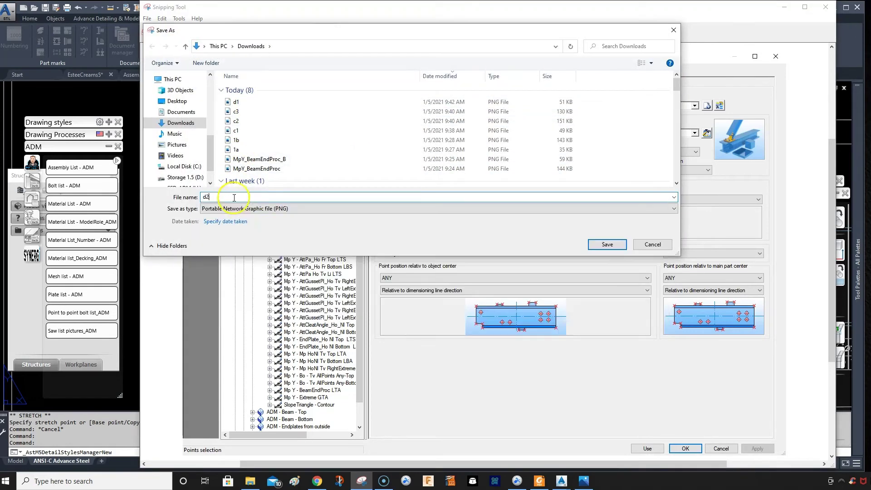
left_click(593, 245)
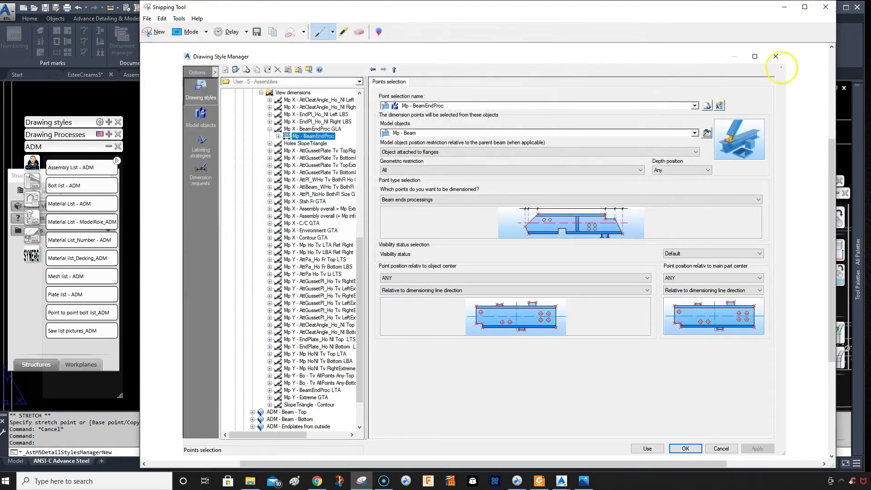
Step: Show Mp X - BeamEndProc GLA settings, snip the style manager window, and save as d3
left_click(784, 8)
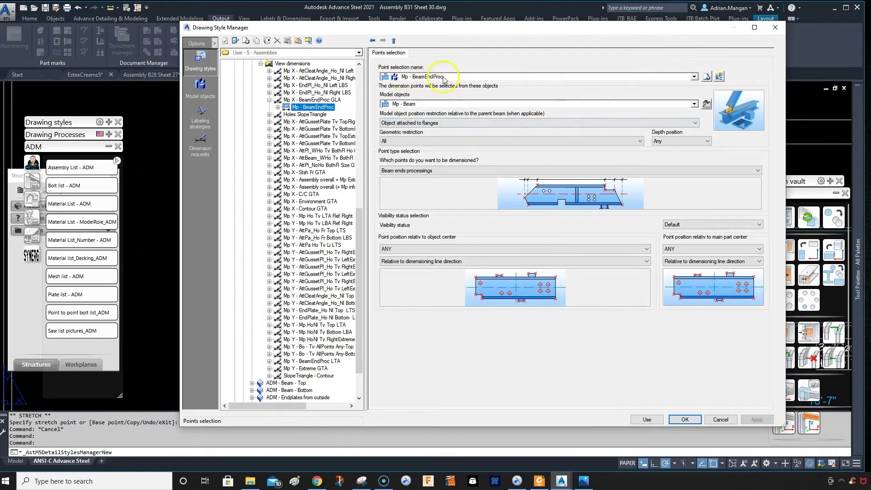
left_click(306, 100)
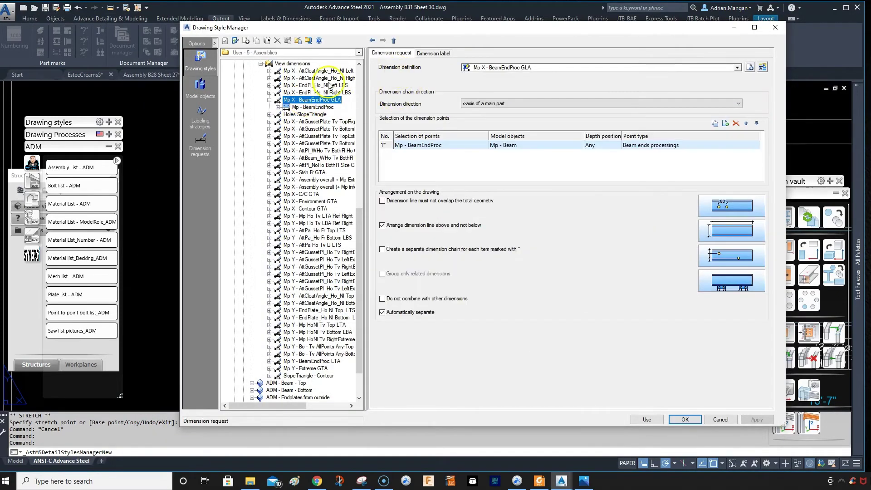
left_click(362, 481)
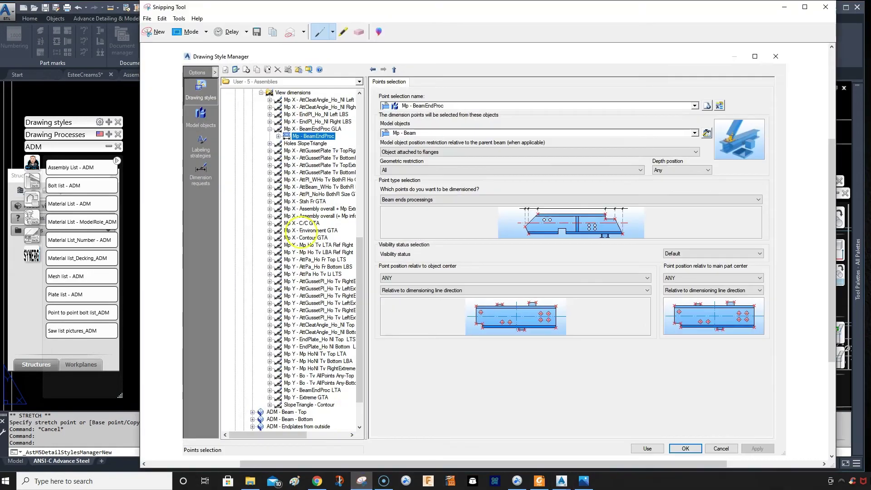
left_click(154, 31)
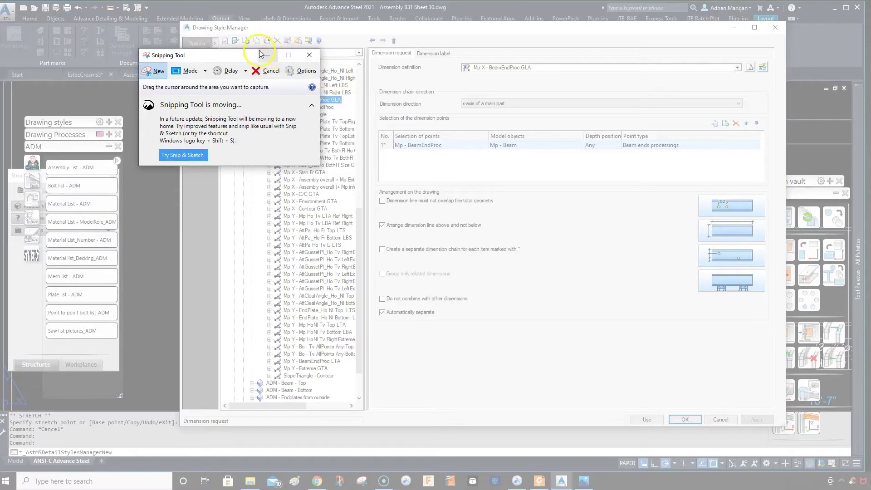
mouse_move(183, 22)
left_mouse_down()
mouse_move(718, 389)
mouse_move(778, 412)
mouse_move(786, 425)
left_mouse_up()
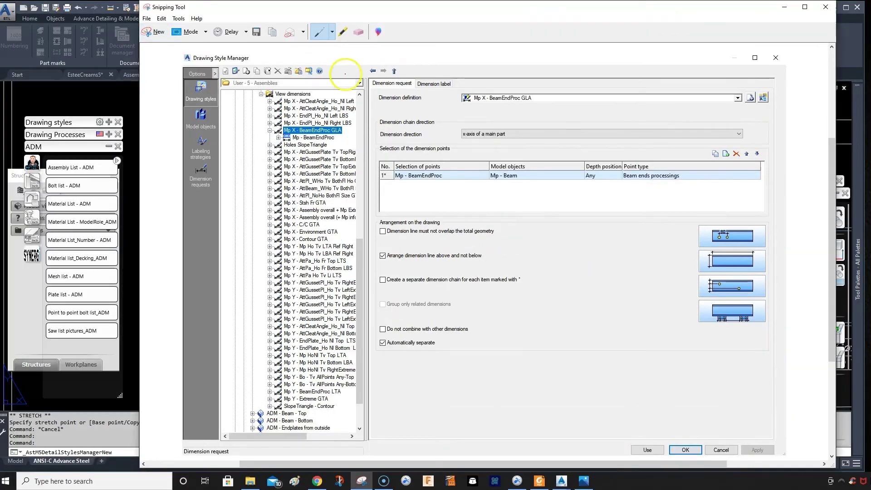
left_click(255, 32)
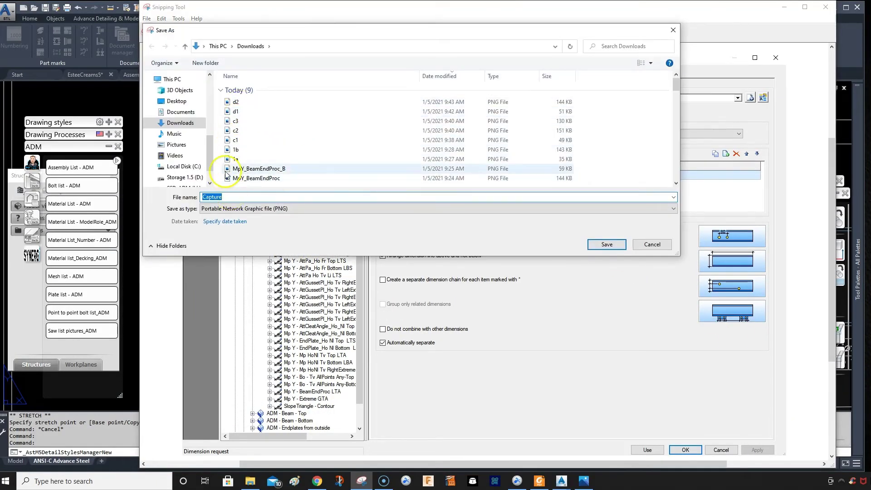
type("d")
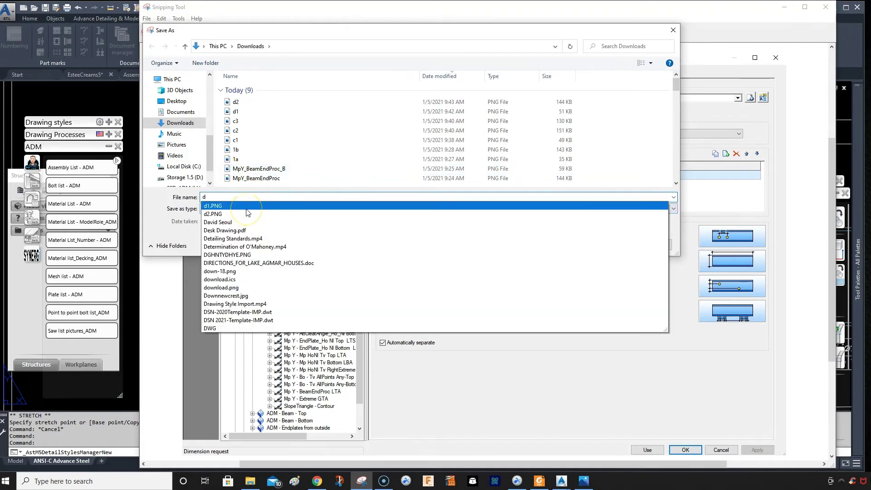
type("3")
left_click(606, 245)
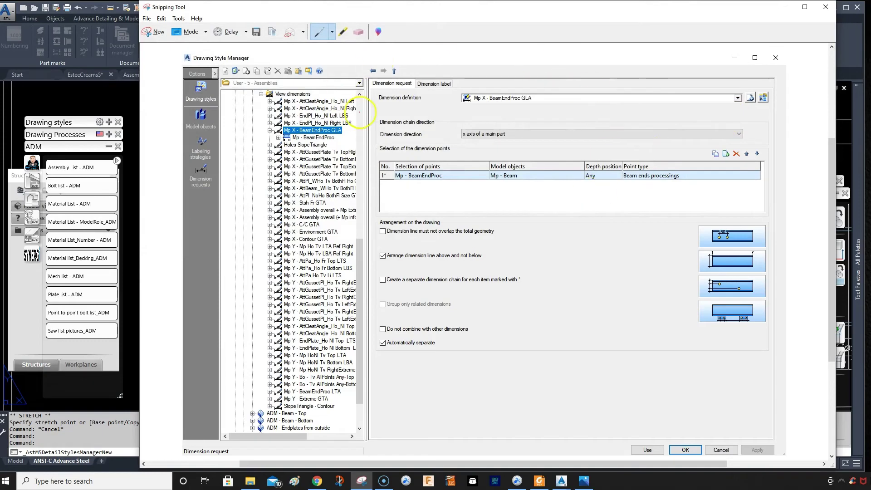
Step: Replace the temporary label text with 1 and turn off the GLA request's dimension label
left_click(826, 6)
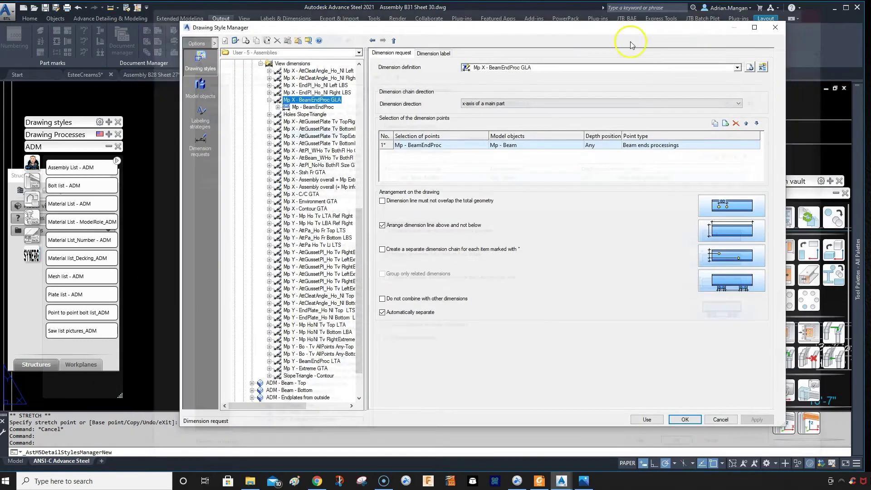
left_click(312, 107)
left_click(337, 100)
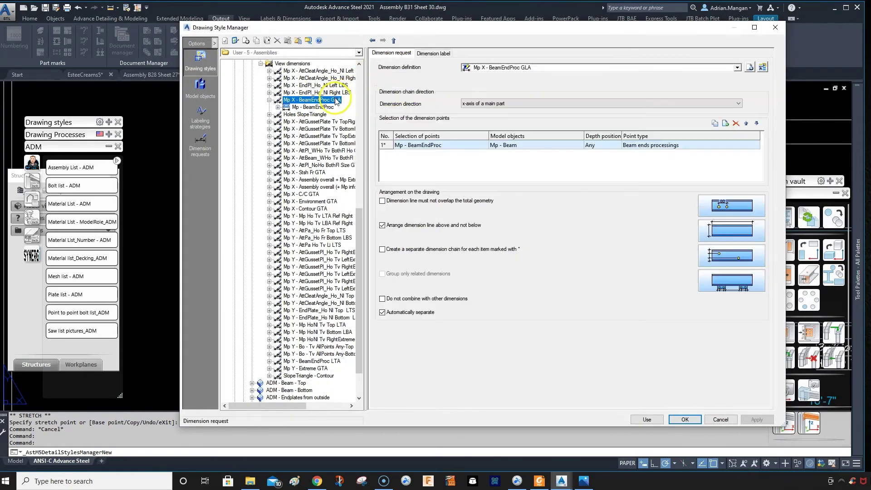
left_click(429, 53)
double_click(402, 157)
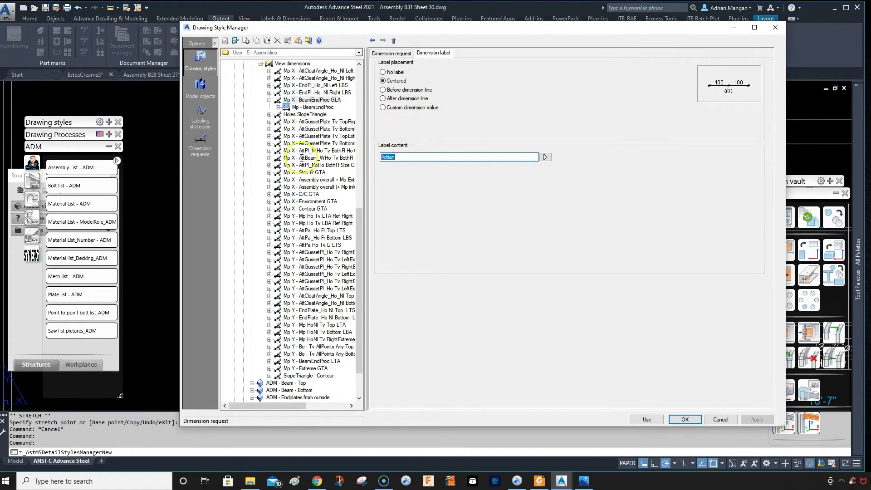
type("1")
left_click(384, 73)
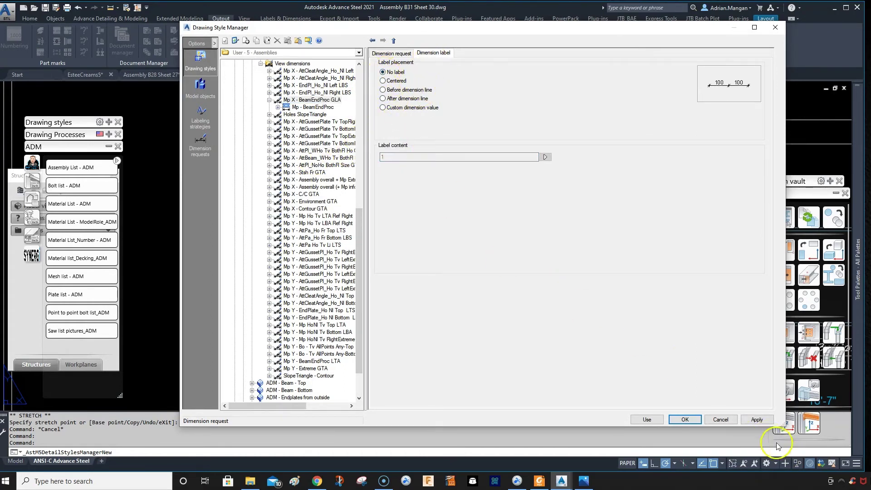
Step: Set the Mp Y - BeamEndProc LTA request's dimension label to No label and apply
left_click(301, 362)
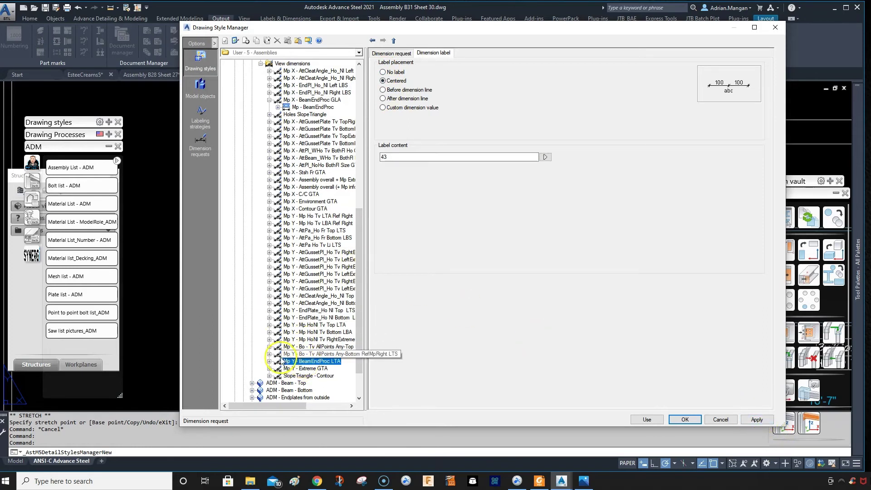
double_click(317, 362)
left_click(316, 369)
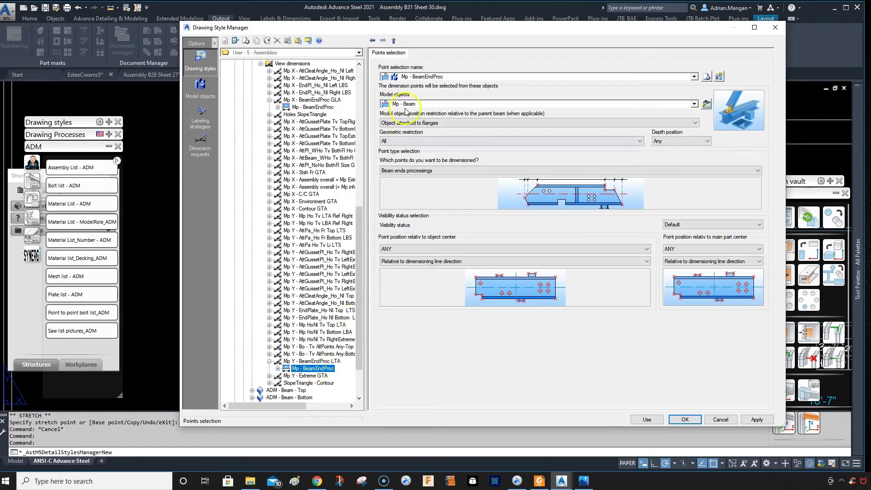
left_click(303, 362)
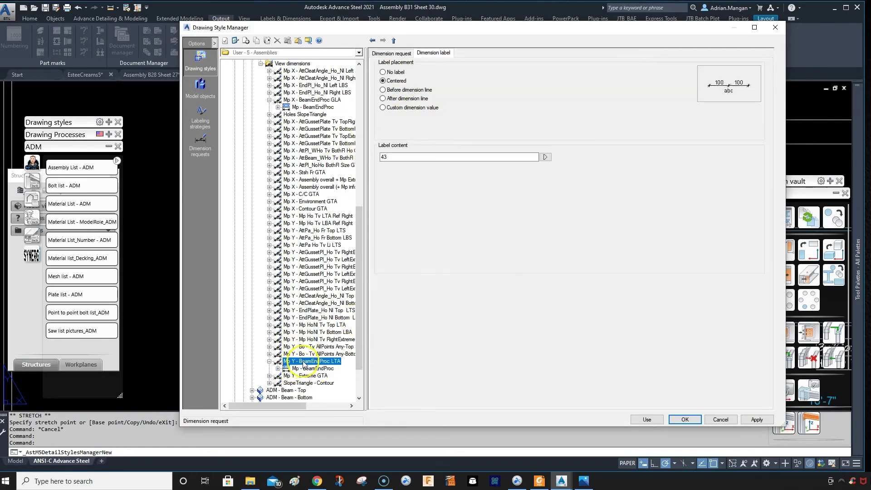
left_click(399, 53)
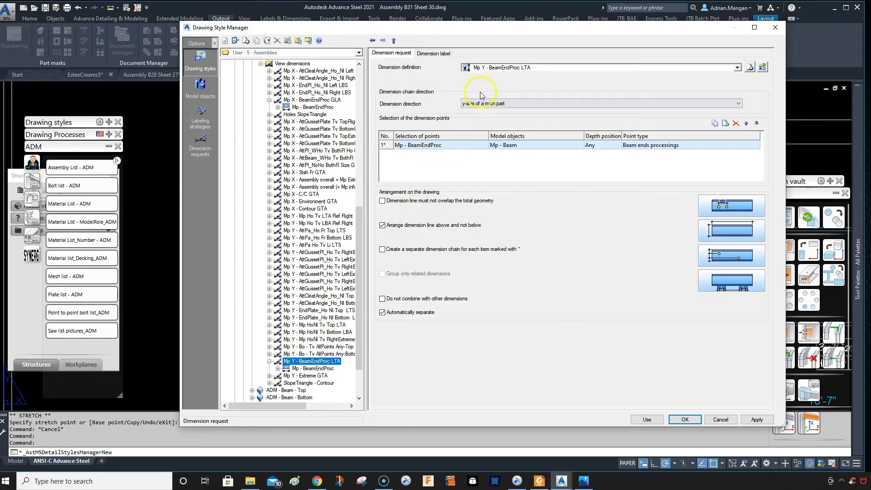
left_click(439, 53)
left_click(389, 72)
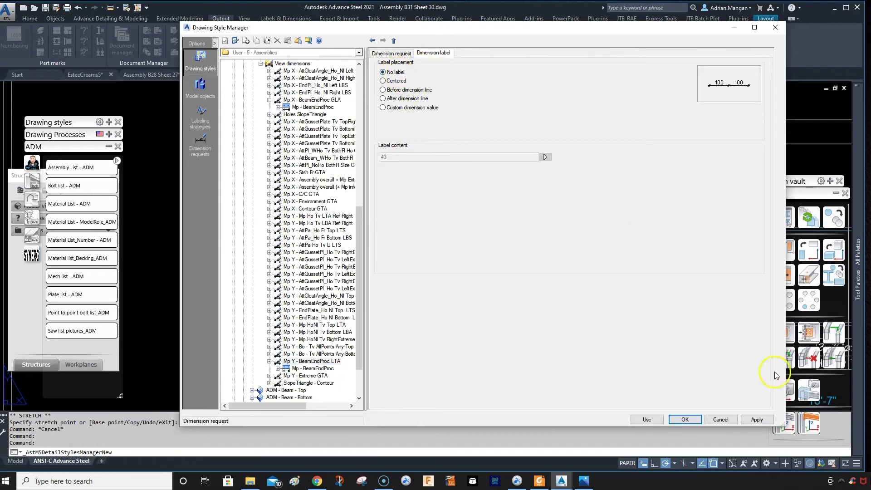
left_click(757, 420)
Step: Confirm the style changes and update the top-view detail, leaving the 3 9/16" dimension unmoved
left_click(646, 420)
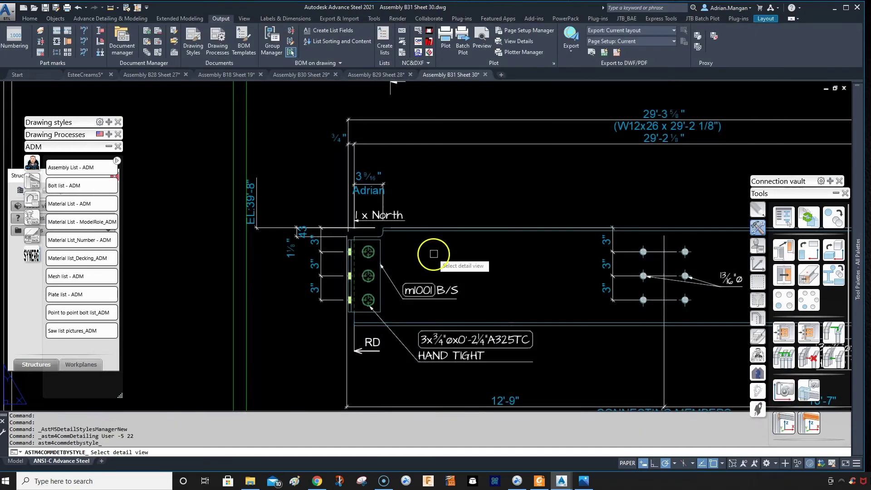
left_click(362, 220)
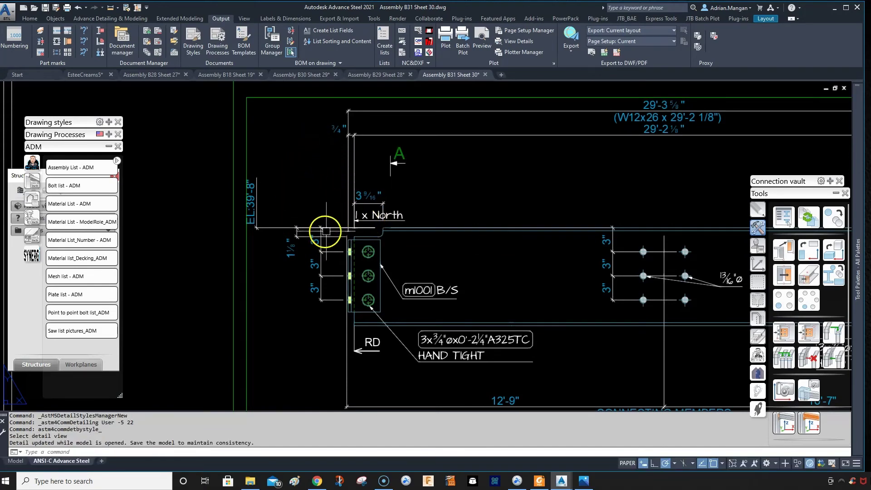
left_click(370, 200)
left_click(355, 204)
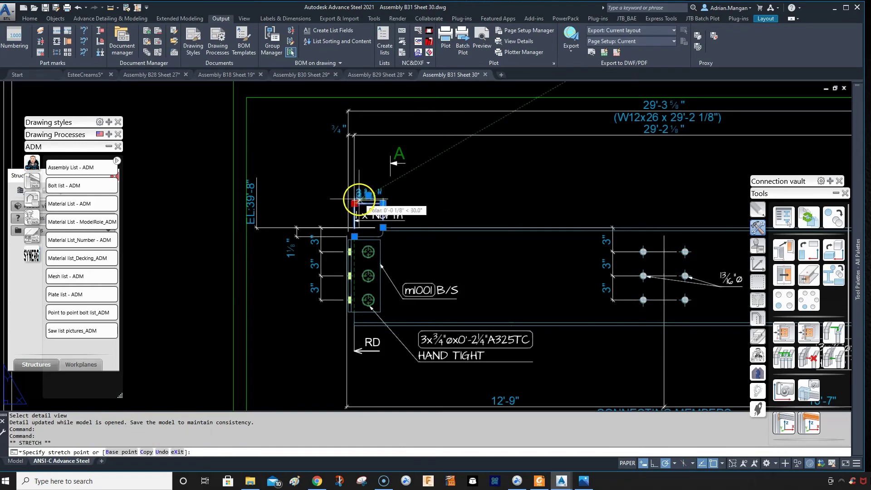
key("Escape")
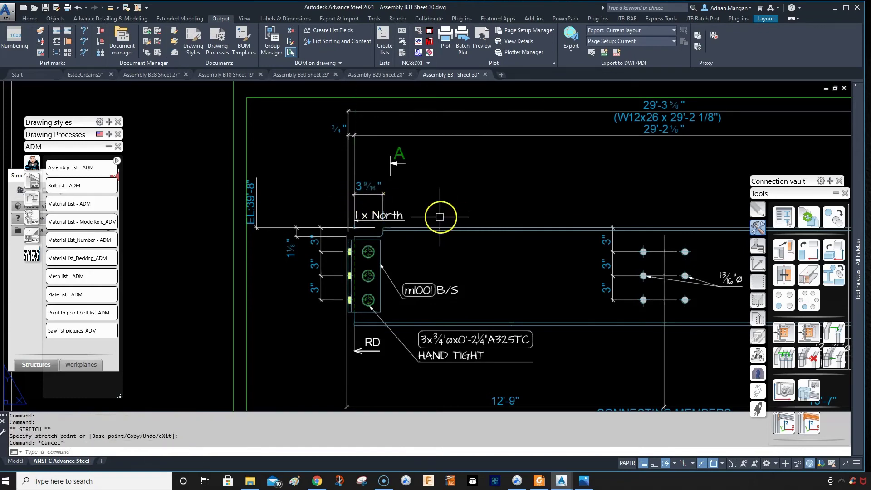
Step: Hide the recorder window and pan the sheet across section views to the title block
middle_click_drag(407, 201, 383, 210)
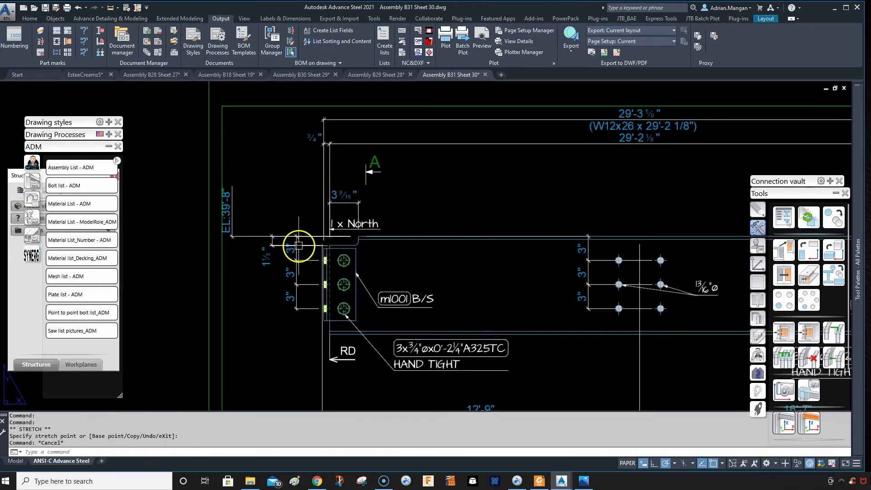
scroll(435, 293, "down", 2)
scroll(435, 294, "down", 2)
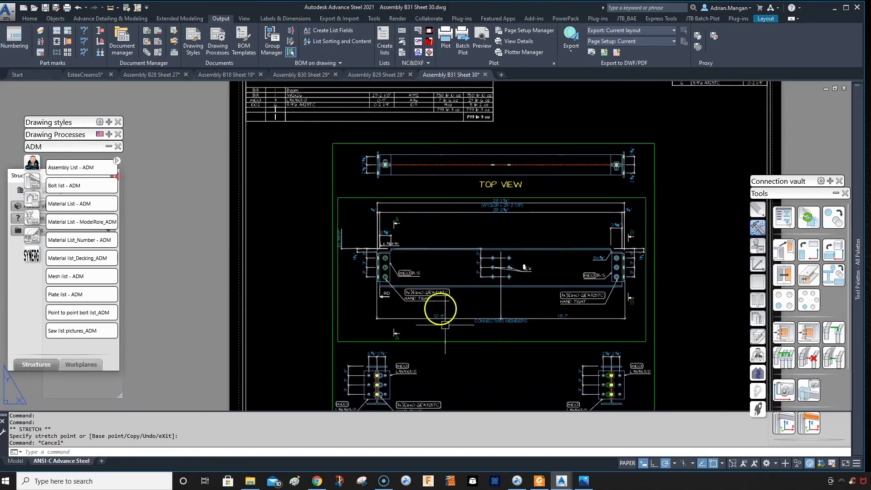
middle_click_drag(481, 360, 472, 307)
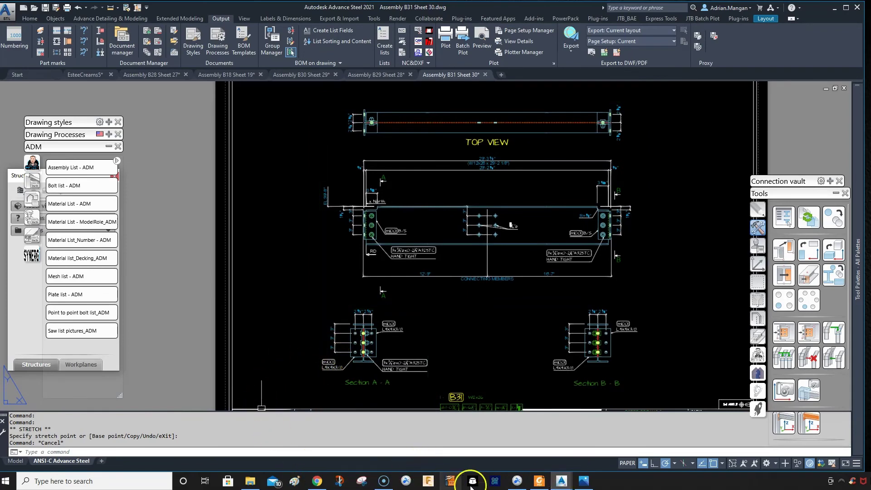
left_click(384, 482)
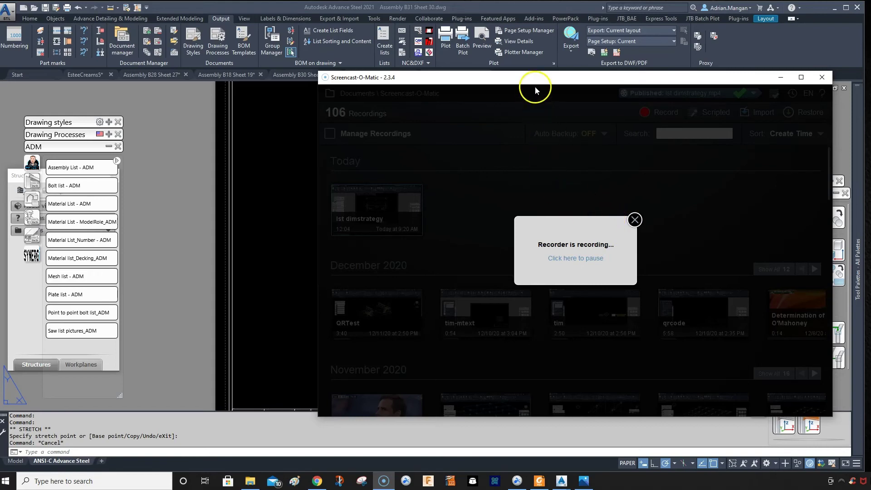
left_click(340, 26)
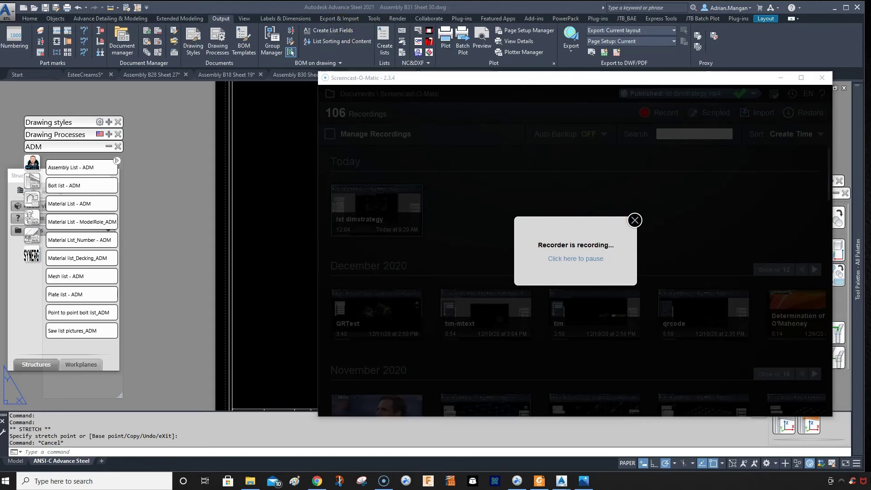
left_click(335, 7)
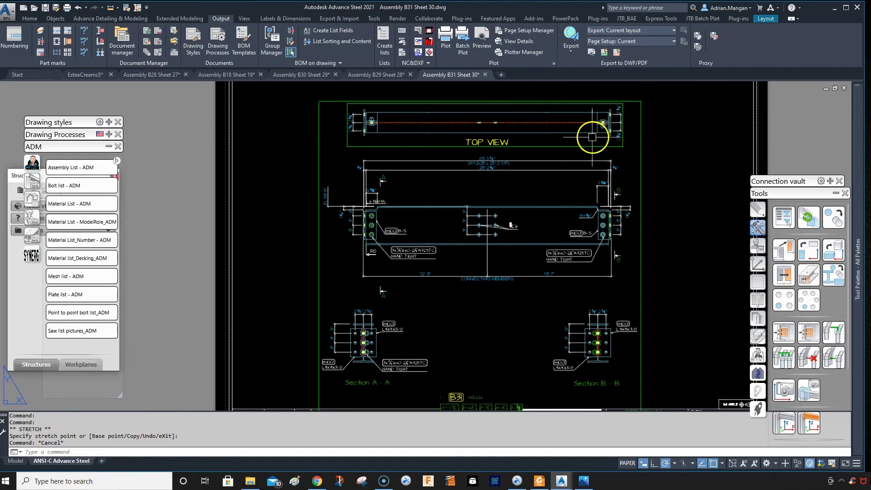
scroll(490, 216, "up", 3)
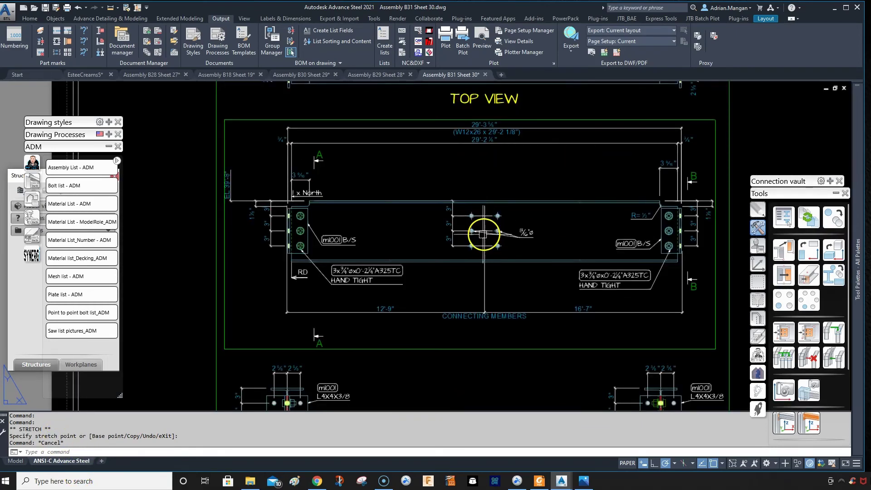
scroll(483, 235, "down", 3)
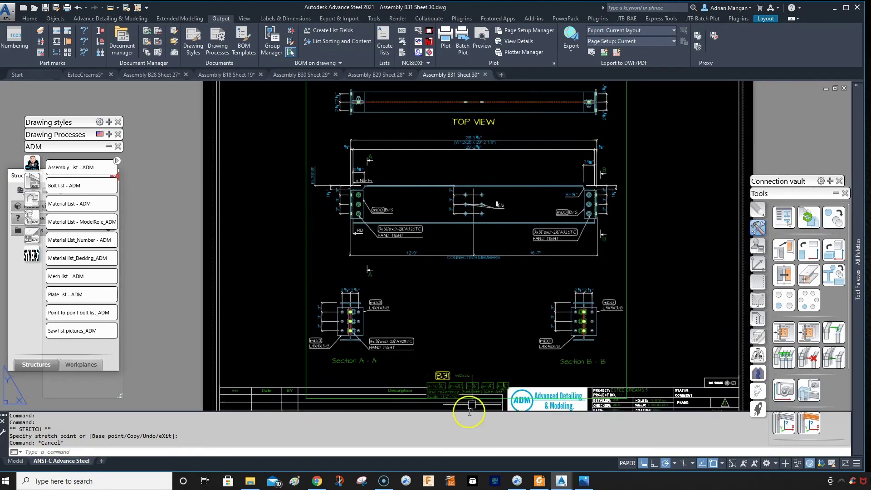
left_click_drag(470, 385, 468, 318)
Step: Open c1.PNG from Downloads in Photos and enlarge the Photos window
left_click(250, 481)
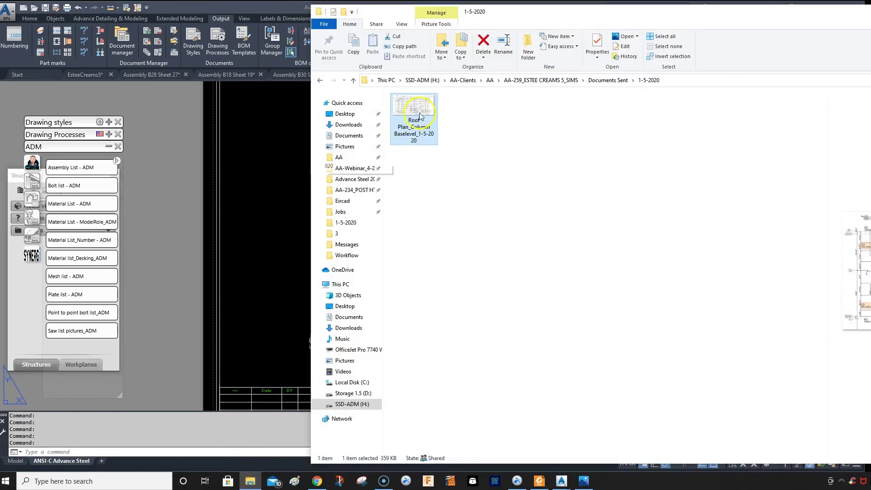
left_click(361, 127)
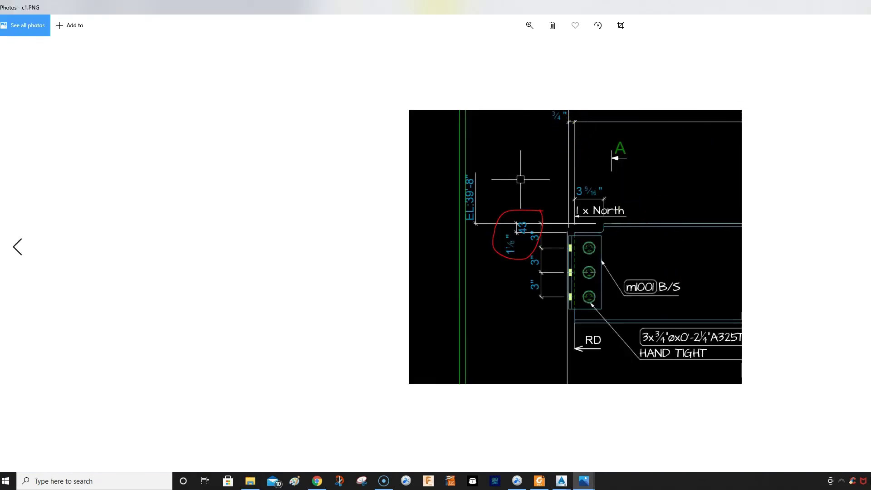
key("super+Down")
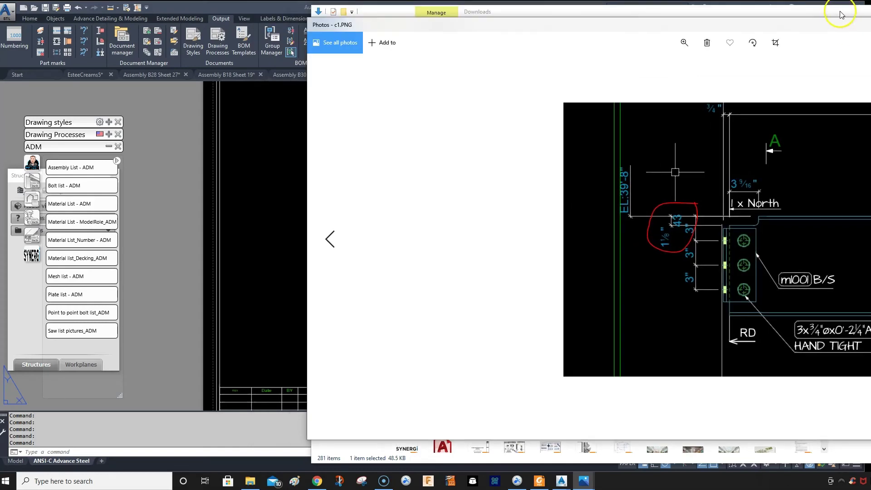
left_click_drag(832, 30, 548, 13)
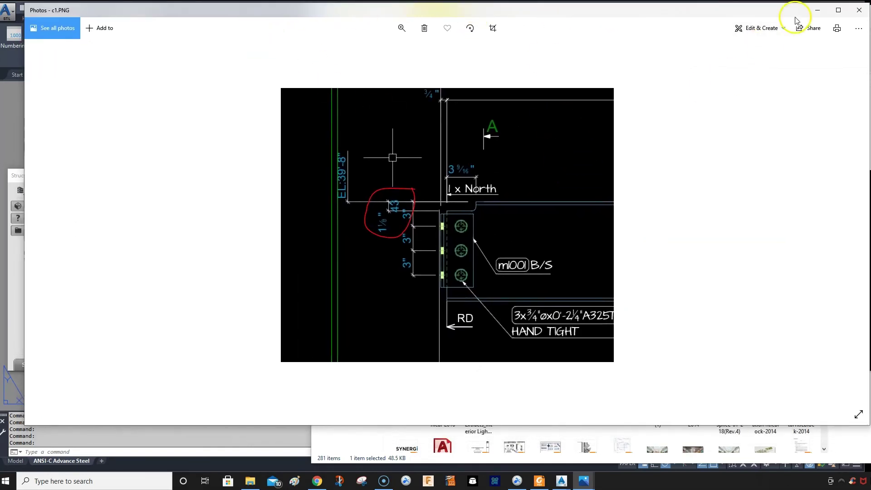
Step: Browse from c1.PNG with the Photos arrows to reach the c2.PNG screenshot
left_click(837, 217)
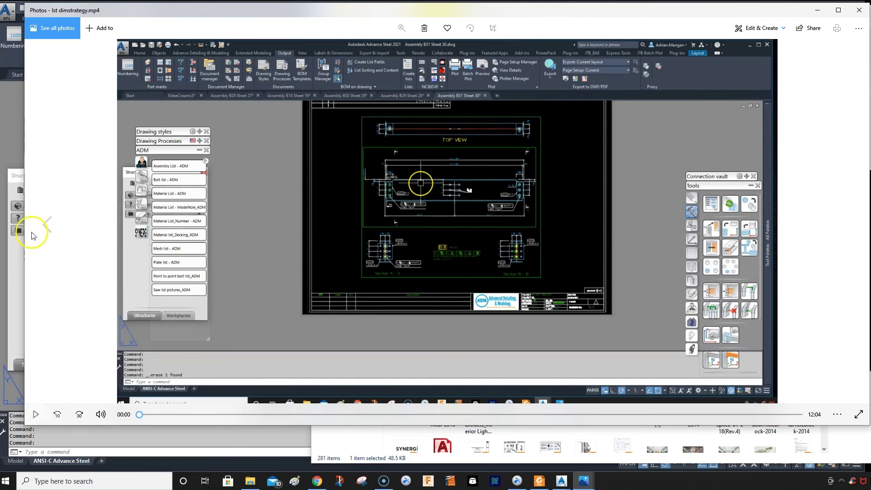
left_click(43, 226)
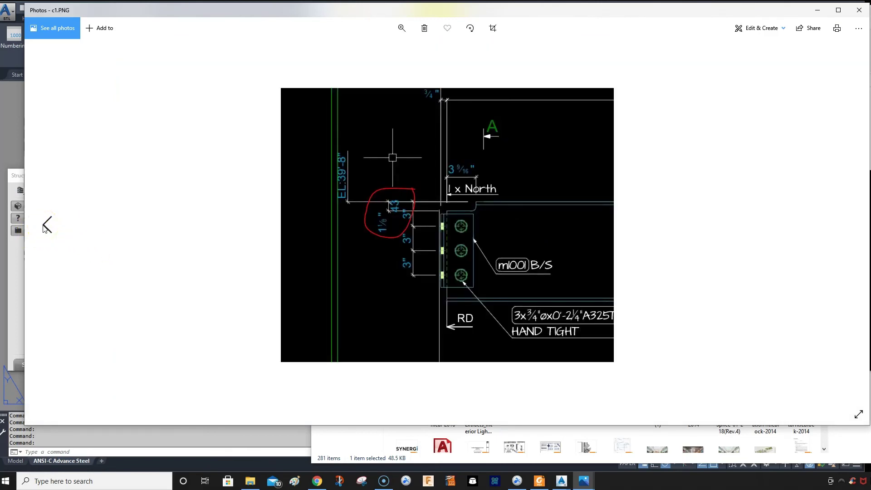
left_click(45, 226)
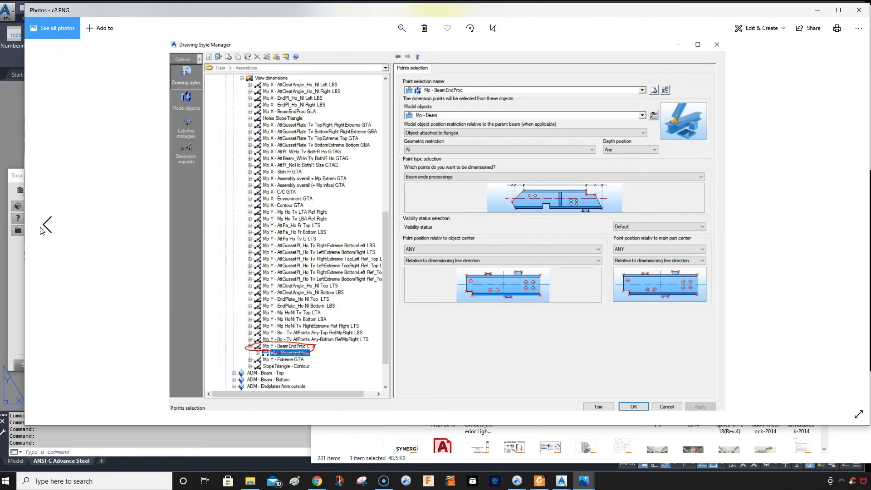
Step: Step back three images, past c3.PNG and d1.PNG, to land on d2.PNG
left_click(42, 230)
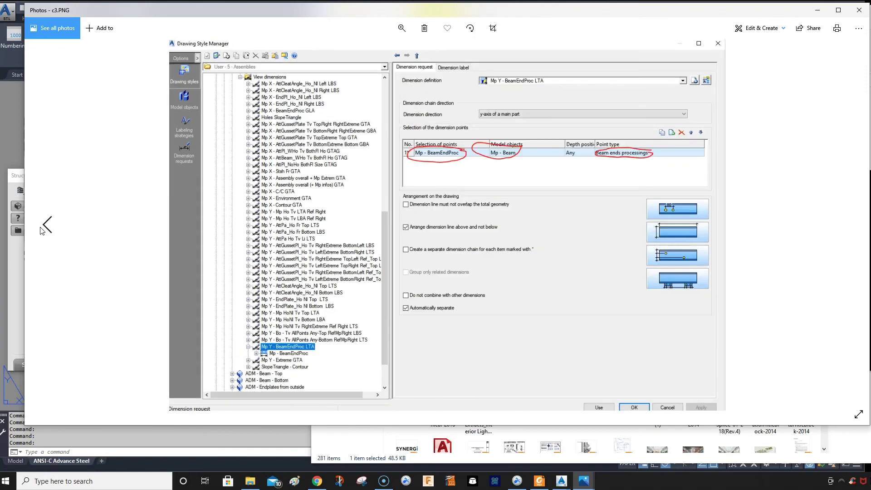
left_click(42, 229)
left_click(42, 230)
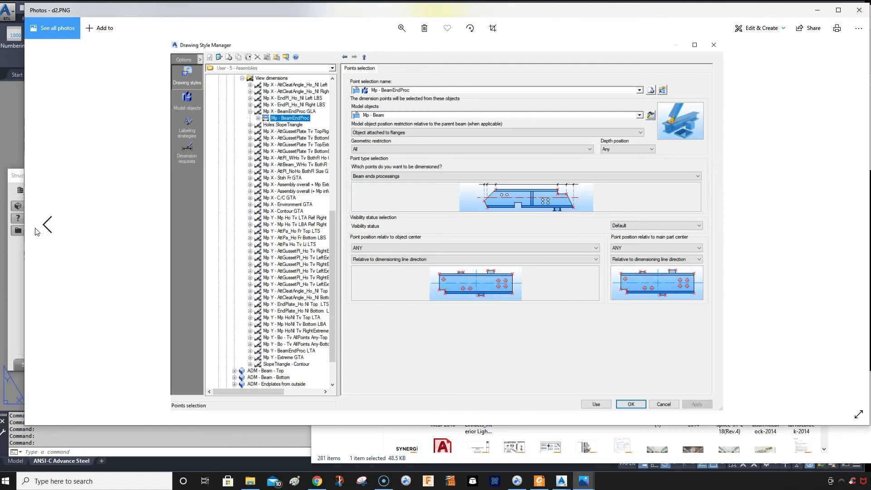